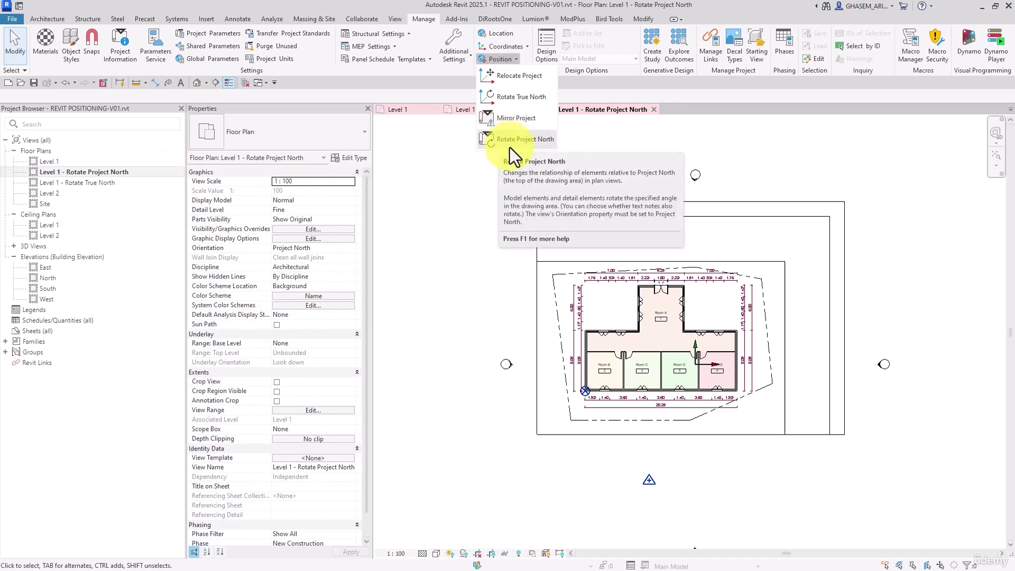
Step: Open the Level 1 - Rotate True North floor plan and check whether Rotate Project North is available there
{"action": "left_click", "coordinate": [466, 205]}
{"action": "double_click", "coordinate": [88, 183]}
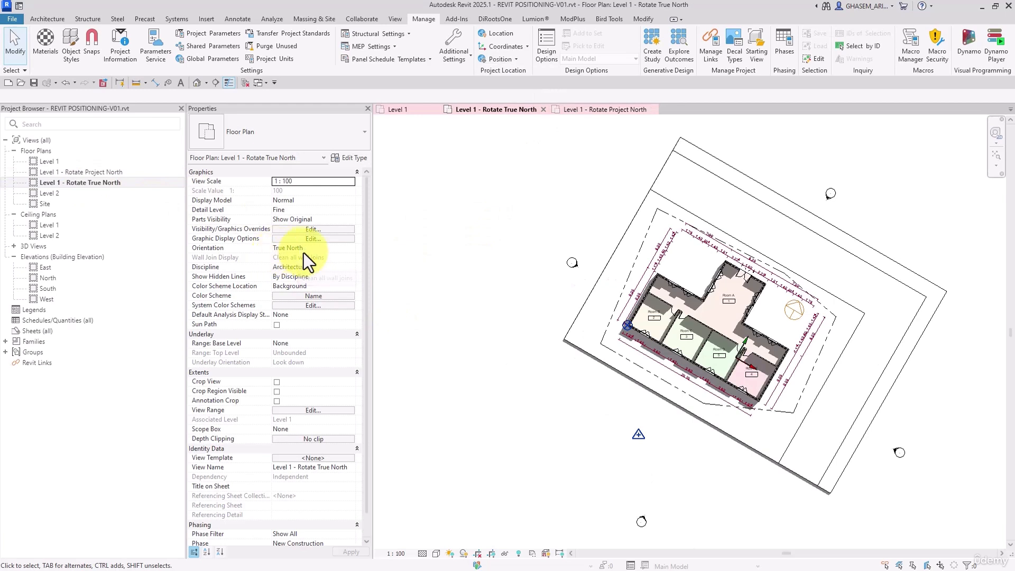
{"action": "left_click", "coordinate": [499, 59]}
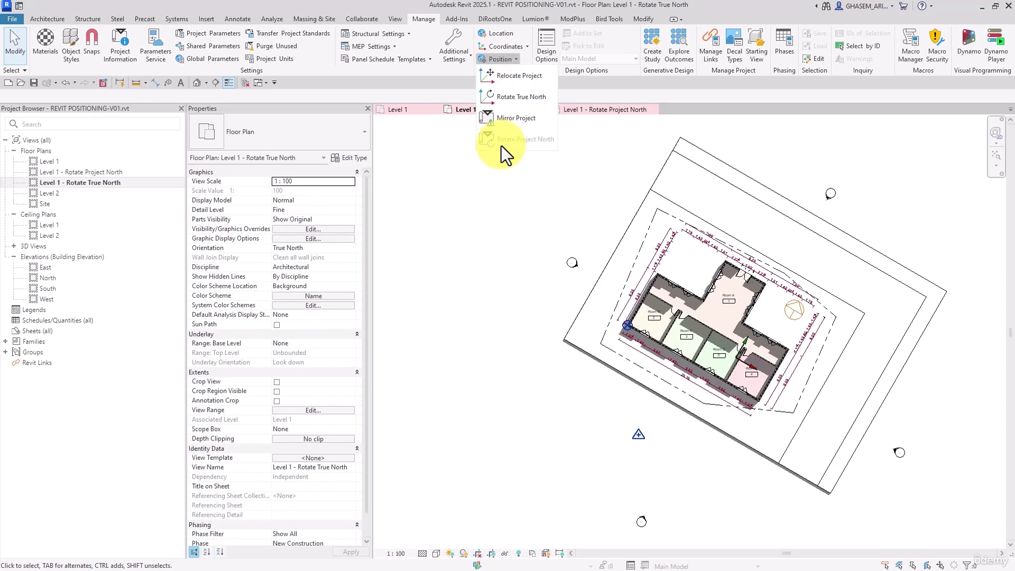
{"action": "left_click", "coordinate": [525, 141]}
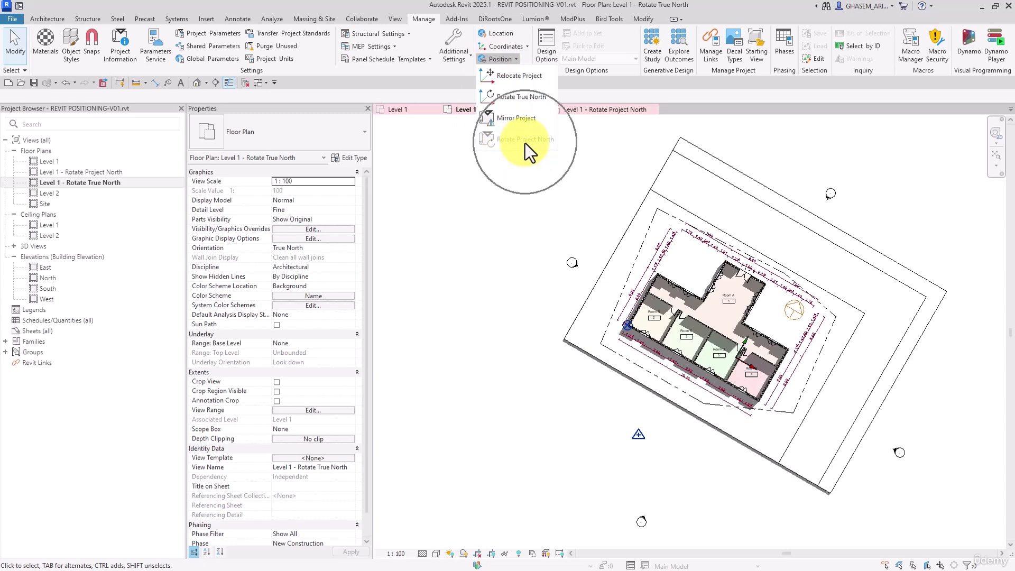
{"action": "left_click", "coordinate": [496, 229]}
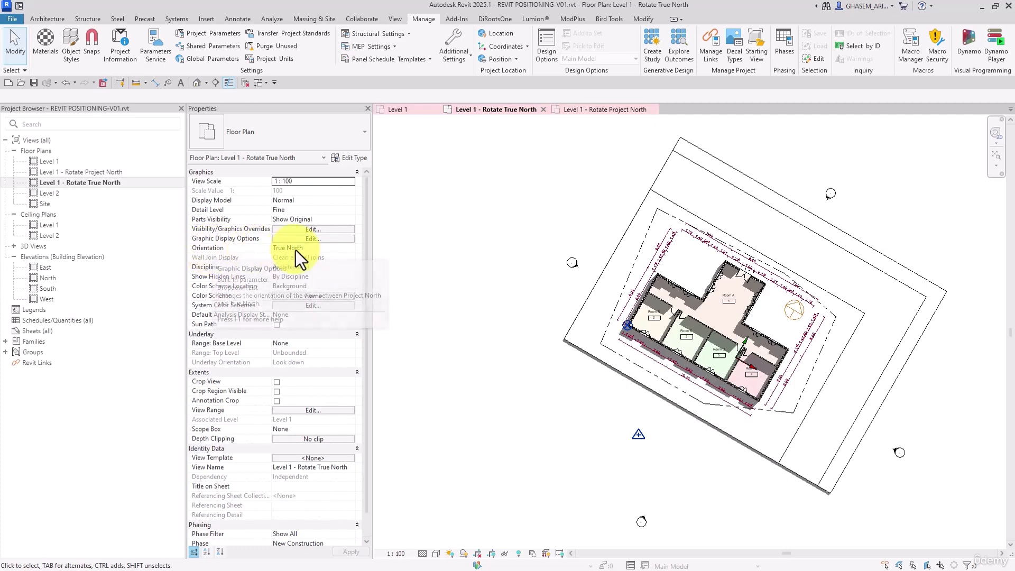
Step: Return to the Level 1 - Rotate Project North floor plan and close all inactive views
{"action": "double_click", "coordinate": [97, 174]}
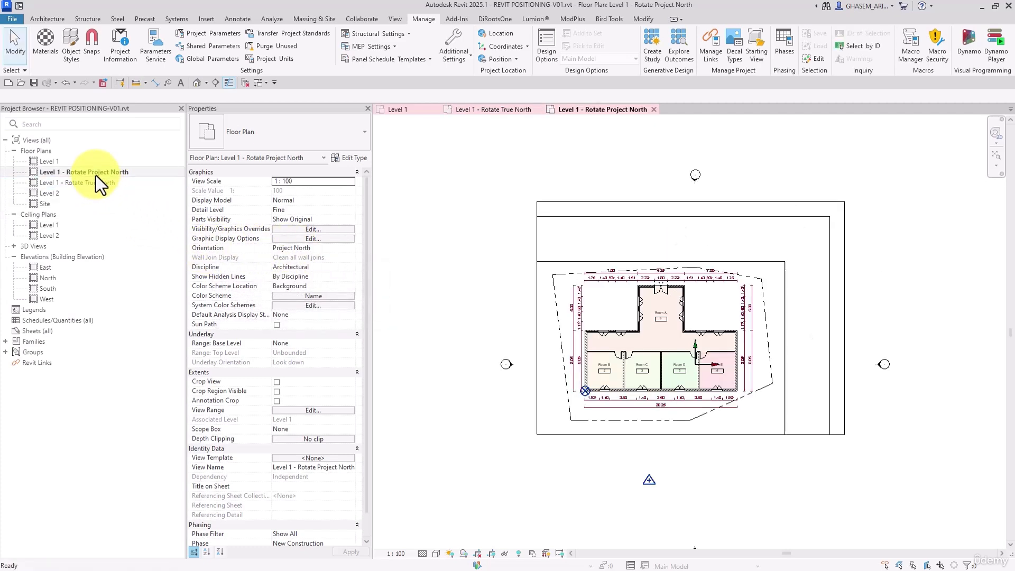
{"action": "left_click", "coordinate": [245, 83]}
Step: Start Rotate Project North and expand the details of its rotation options to read them
{"action": "left_click", "coordinate": [514, 60]}
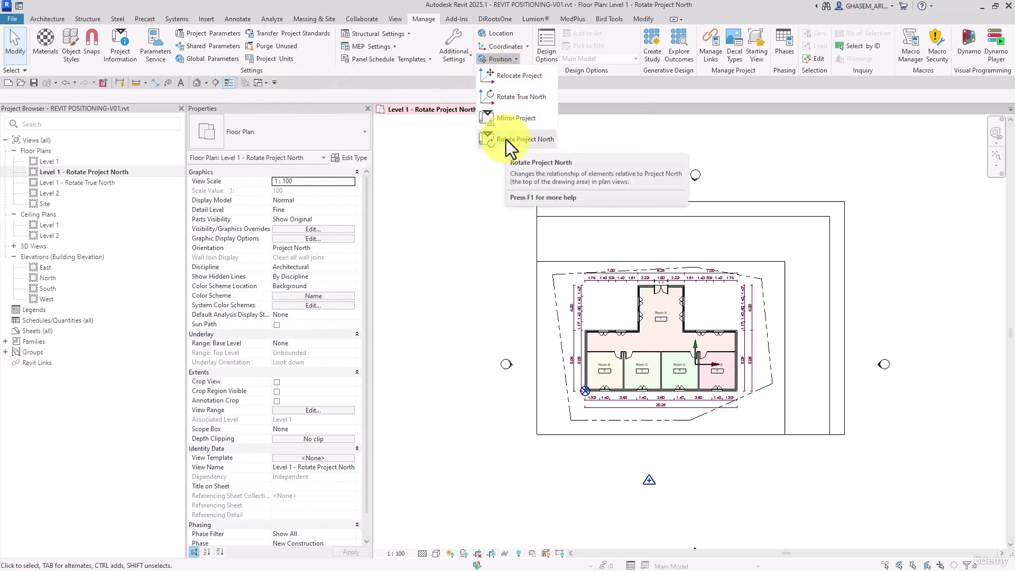
{"action": "left_click", "coordinate": [534, 140]}
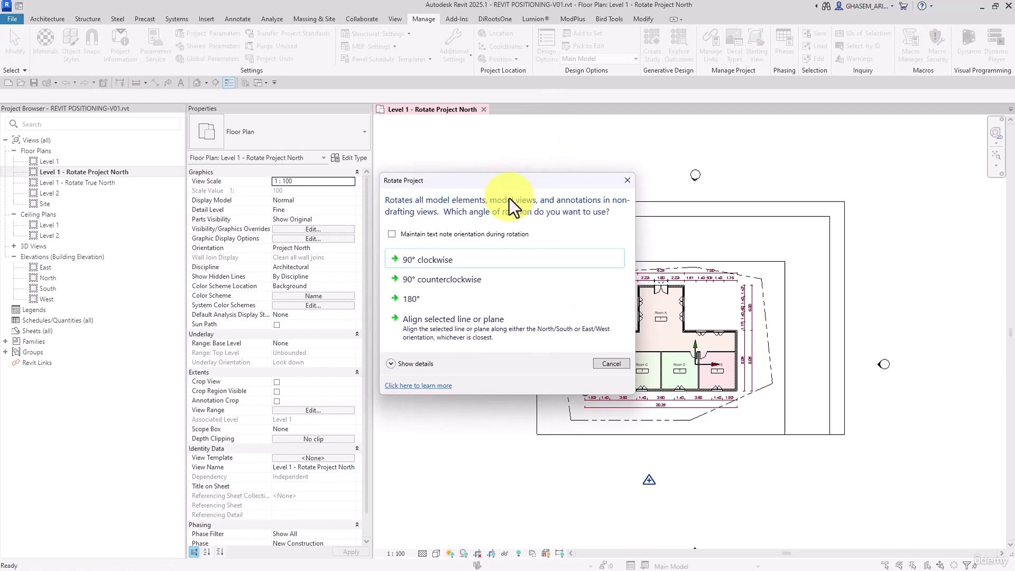
{"action": "left_click_drag", "start_coordinate": [452, 187], "coordinate": [475, 143]}
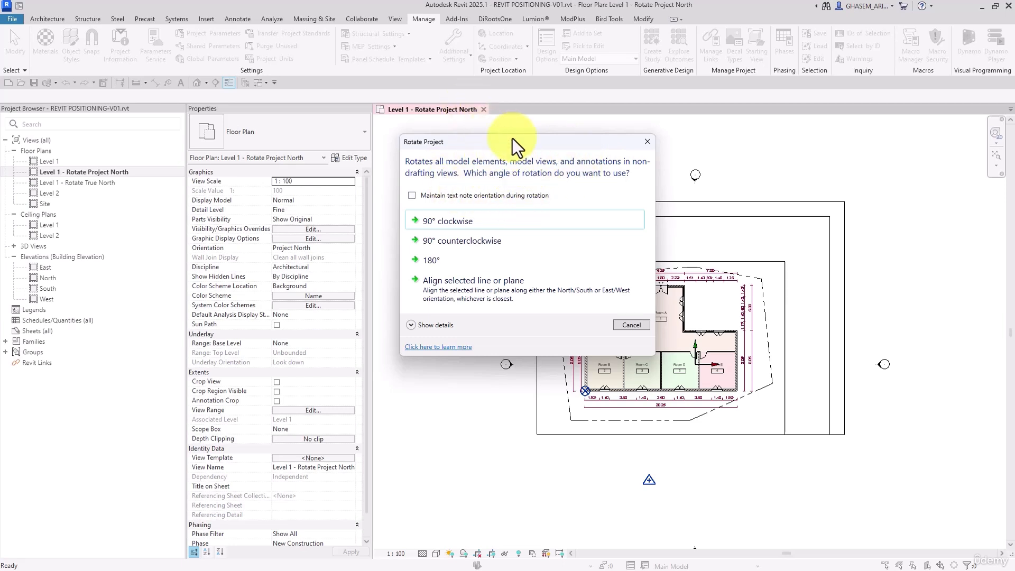
{"action": "left_click_drag", "start_coordinate": [541, 144], "coordinate": [410, 125]}
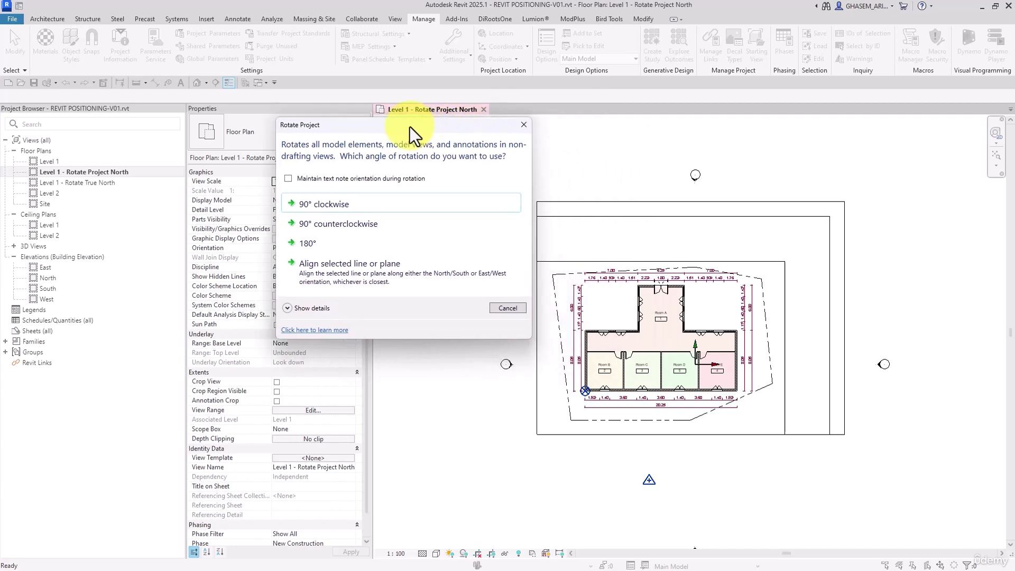
{"action": "left_click", "coordinate": [329, 312]}
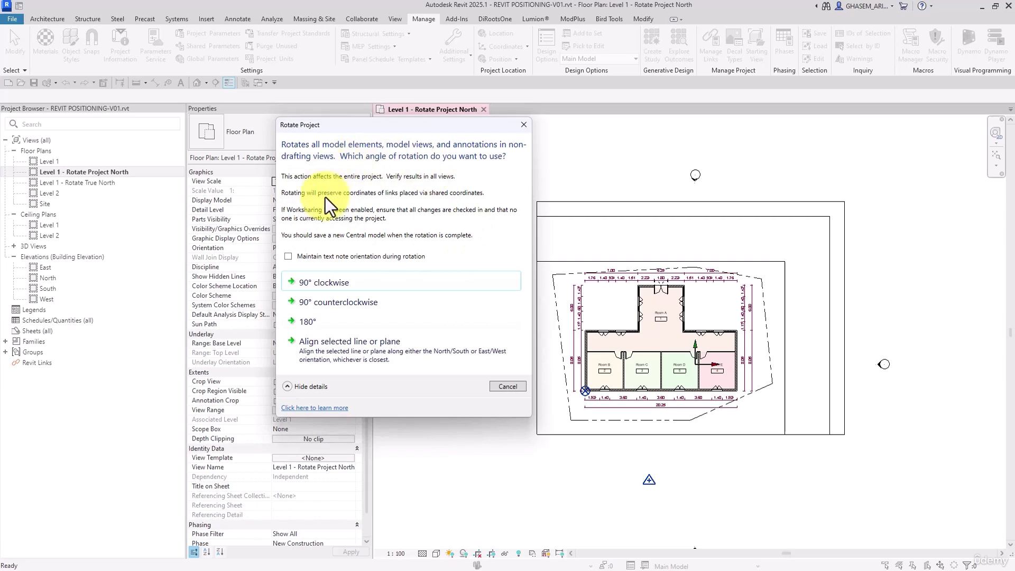
Step: Enable maintaining text note orientation, collapse the details and rotate the project 90° clockwise
{"action": "left_click", "coordinate": [490, 255]}
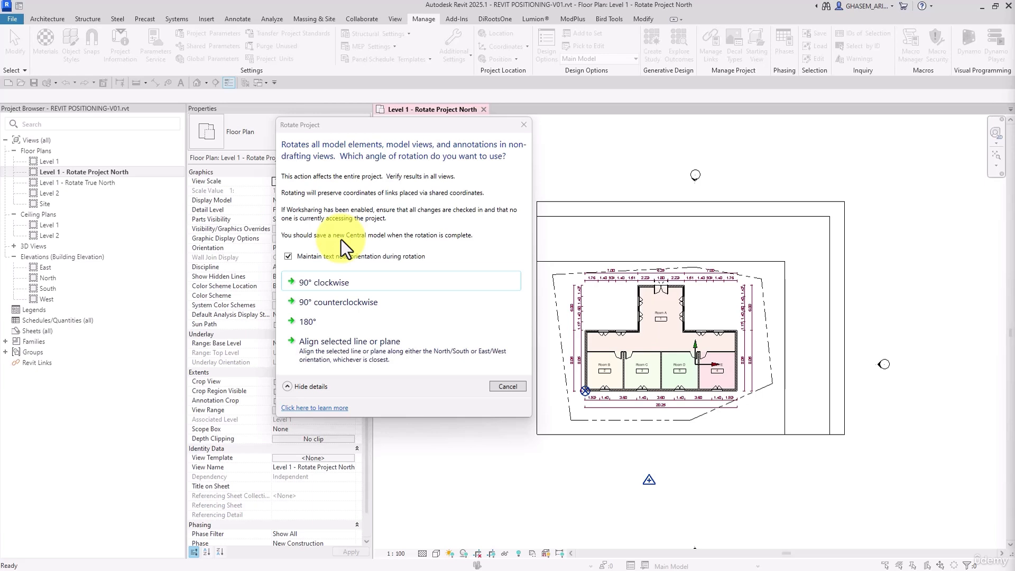
{"action": "left_click", "coordinate": [295, 387]}
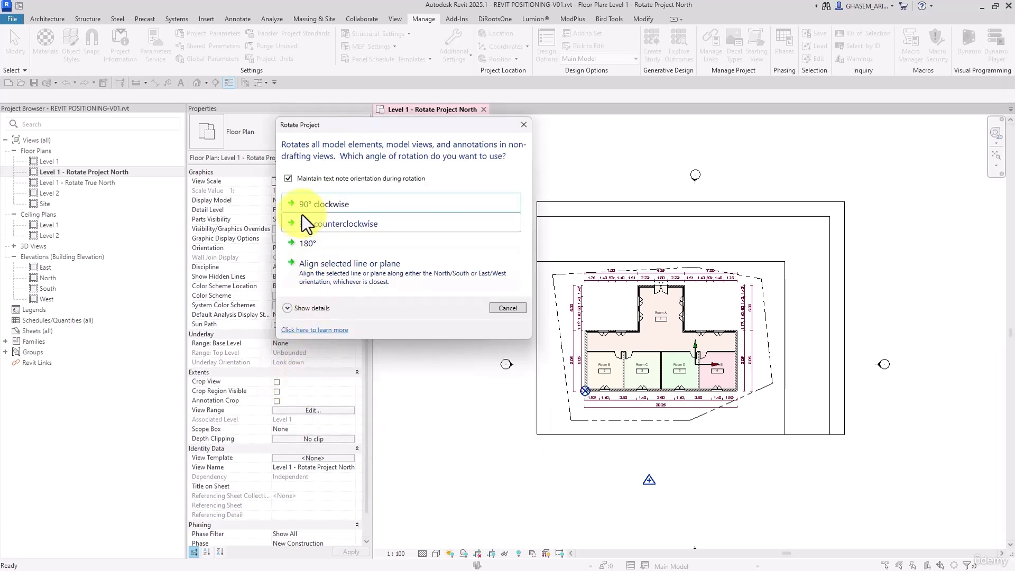
{"action": "left_click_drag", "start_coordinate": [351, 126], "coordinate": [340, 64]}
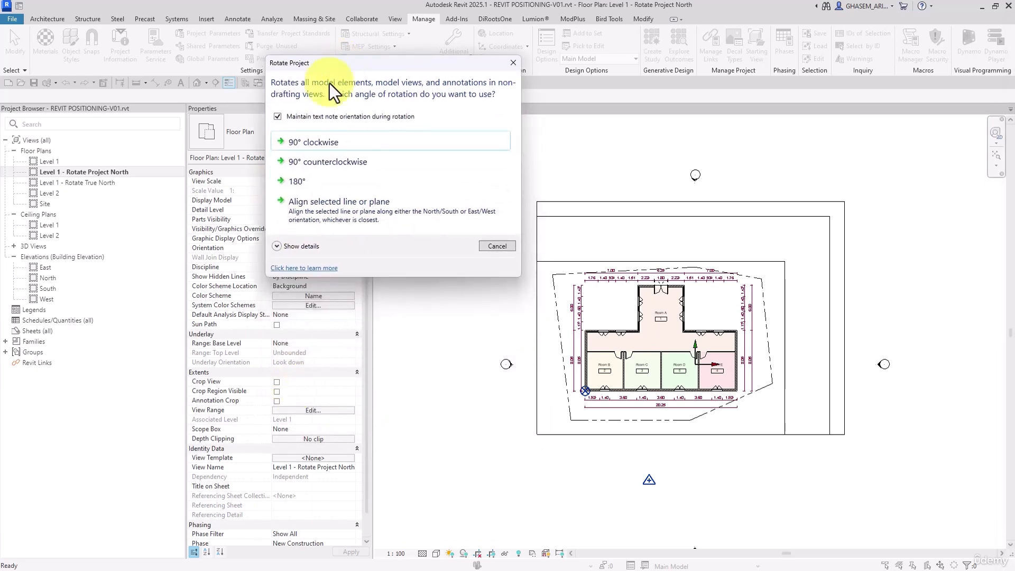
{"action": "left_click", "coordinate": [332, 168]}
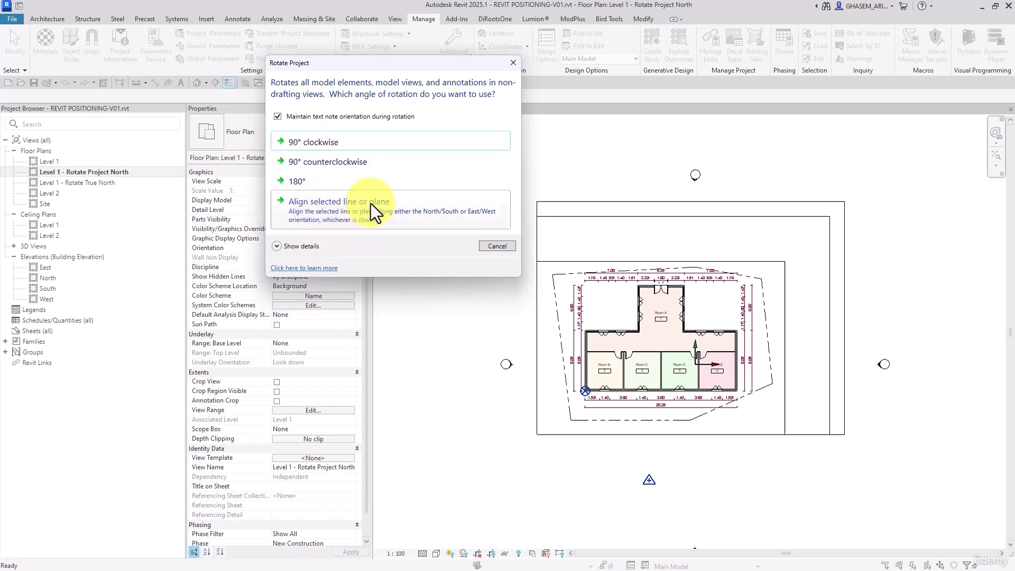
{"action": "left_click", "coordinate": [334, 143]}
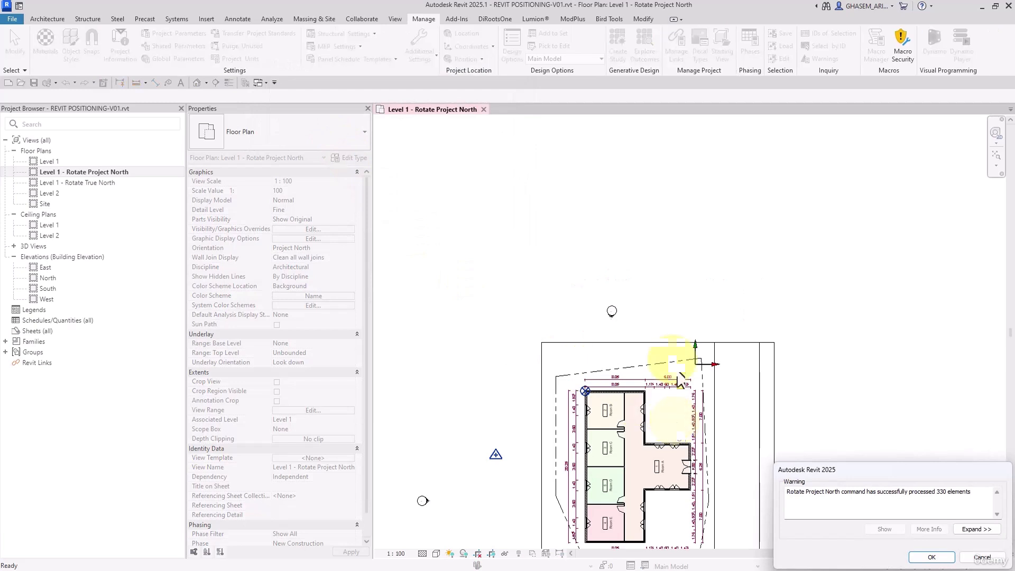
{"action": "left_click", "coordinate": [930, 557]}
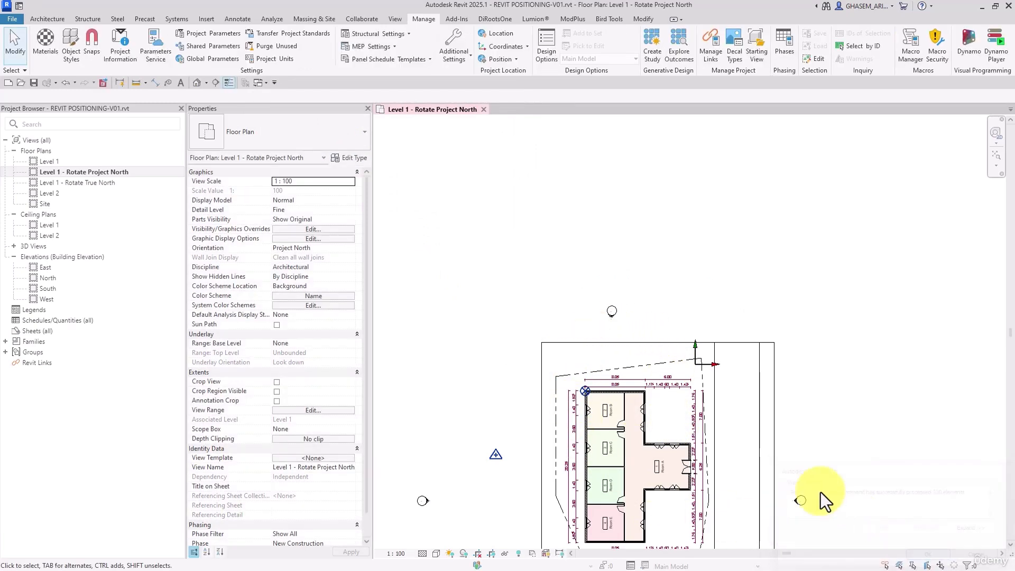
{"action": "middle_click_drag", "start_coordinate": [806, 460], "coordinate": [805, 326]}
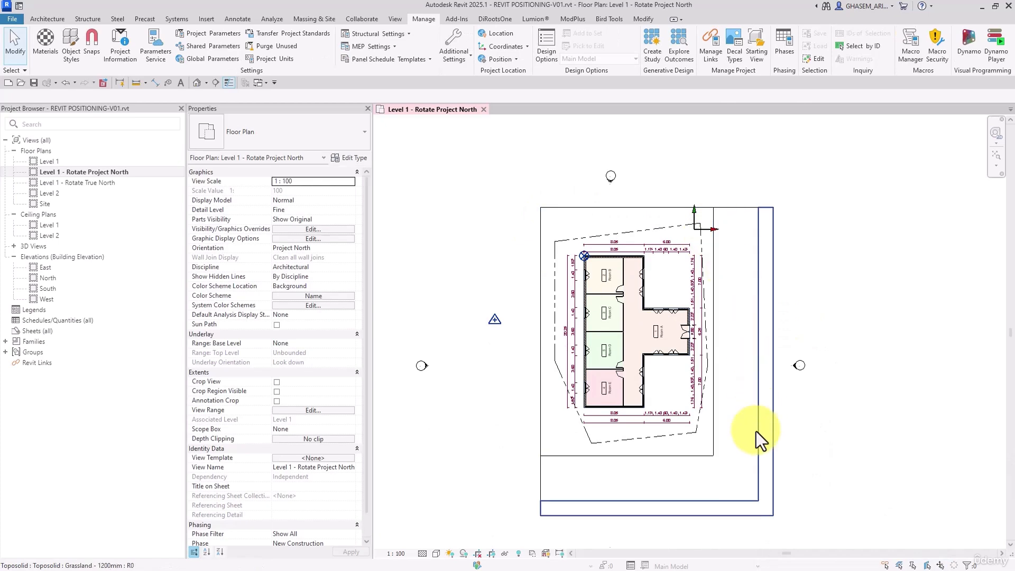
Step: Rotate Project North a second time by 90° clockwise, leaving text note orientation unmaintained
{"action": "left_click", "coordinate": [496, 59]}
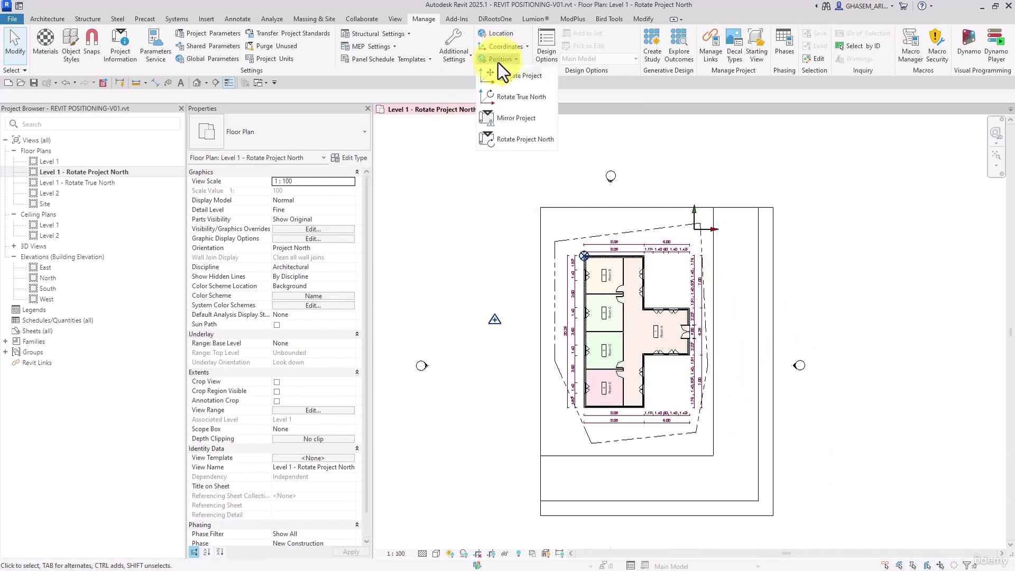
{"action": "left_click", "coordinate": [519, 138]}
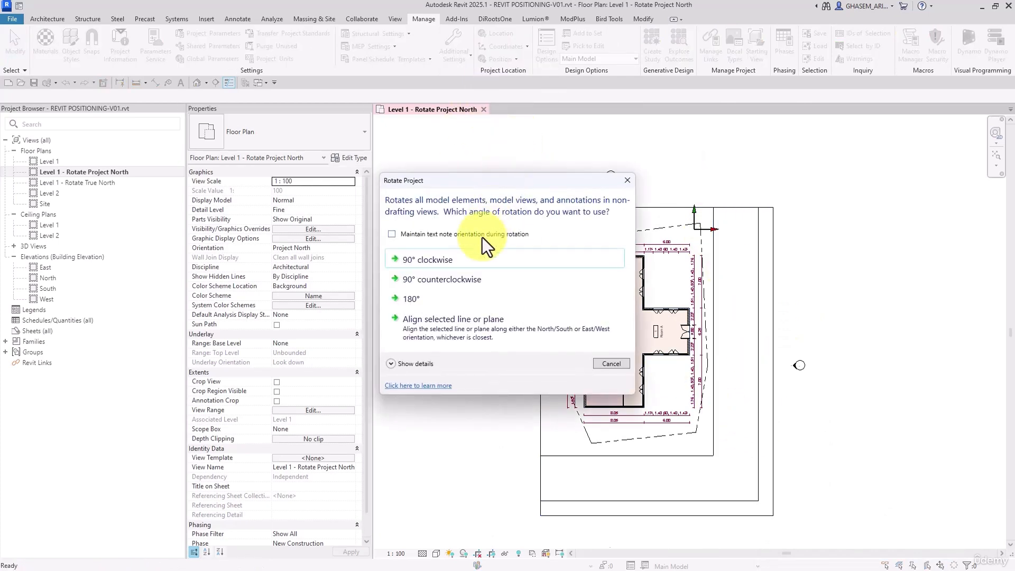
{"action": "left_click", "coordinate": [468, 260]}
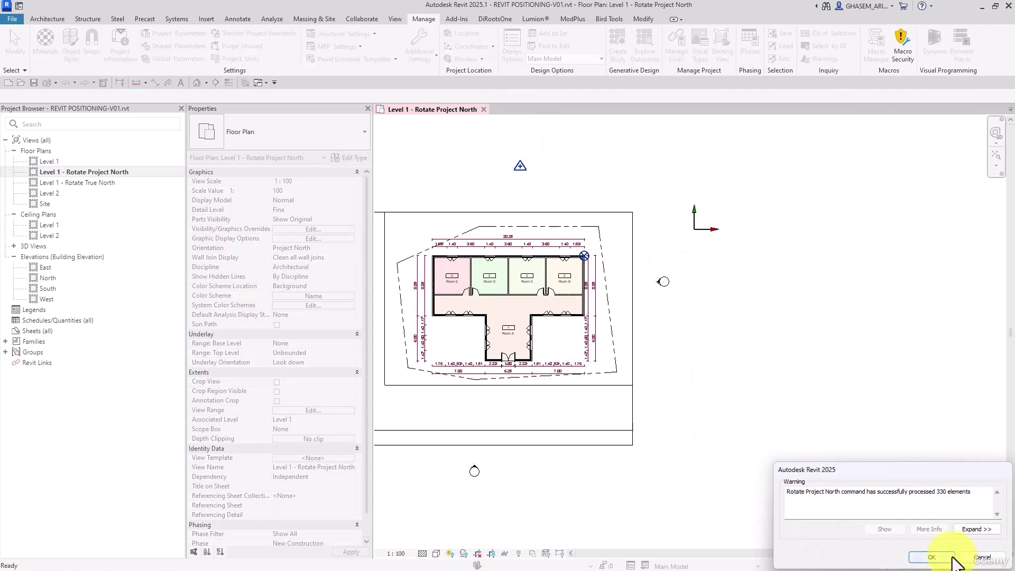
{"action": "left_click", "coordinate": [982, 557]}
Step: Apply a third 90° clockwise Rotate Project North rotation to the whole project
{"action": "left_click", "coordinate": [503, 58]}
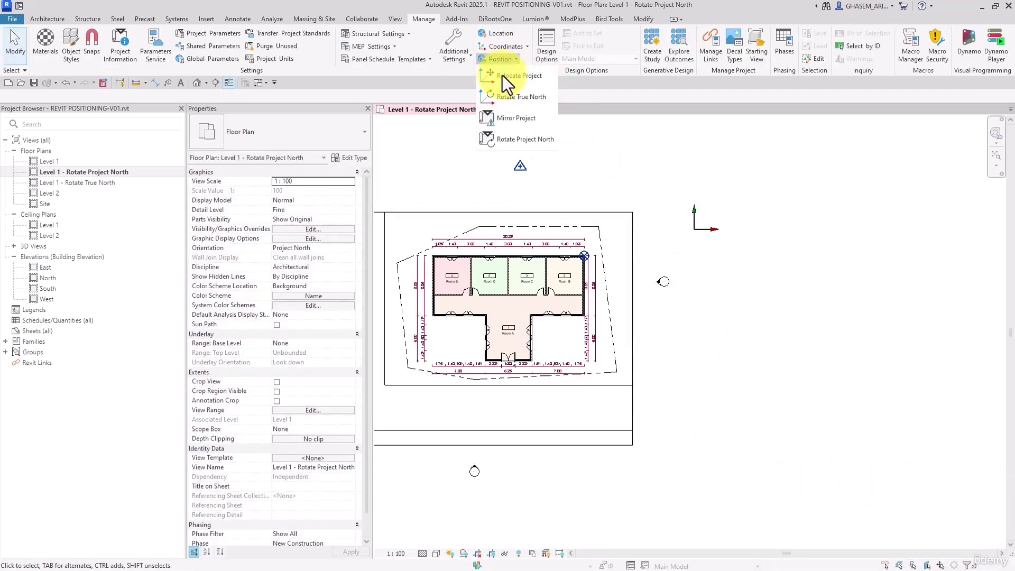
{"action": "left_click", "coordinate": [509, 135]}
{"action": "left_click", "coordinate": [437, 260]}
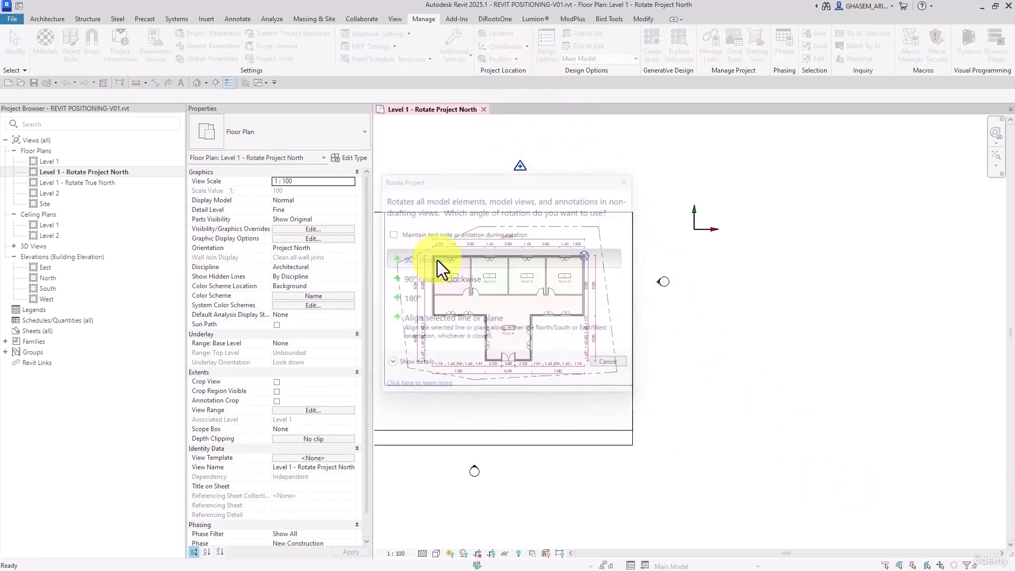
{"action": "left_click", "coordinate": [931, 557]}
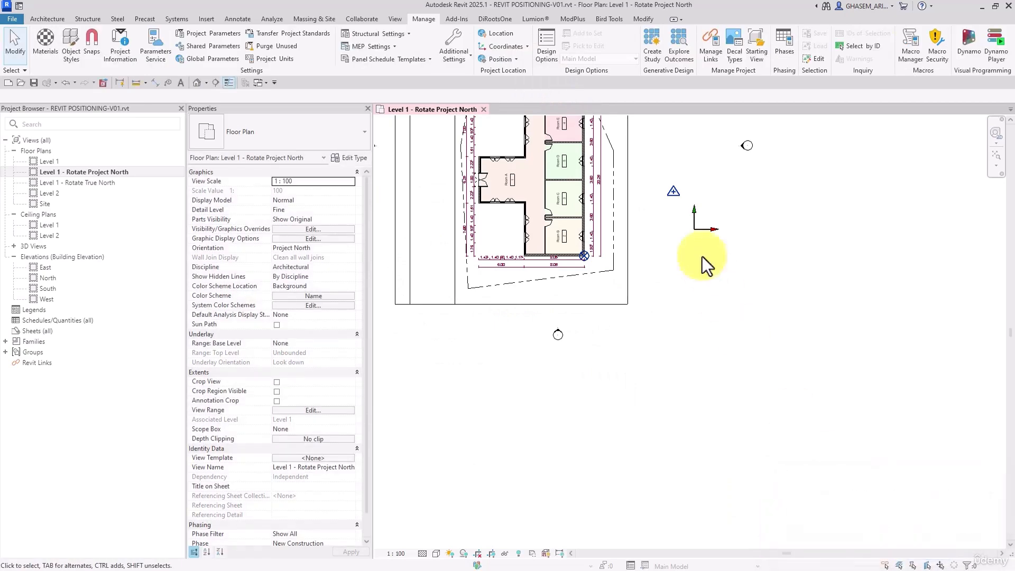
{"action": "middle_click_drag", "start_coordinate": [702, 256], "coordinate": [798, 420]}
Step: Apply a fourth 90° clockwise Rotate Project North rotation to complete a full turn of the project
{"action": "left_click", "coordinate": [509, 60]}
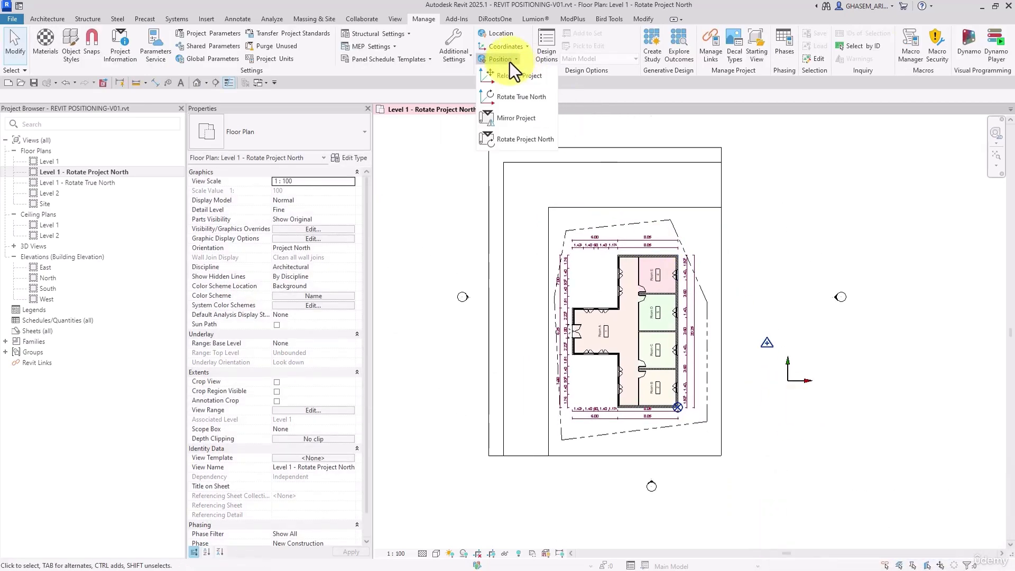
{"action": "left_click", "coordinate": [505, 138]}
{"action": "left_click", "coordinate": [437, 261]}
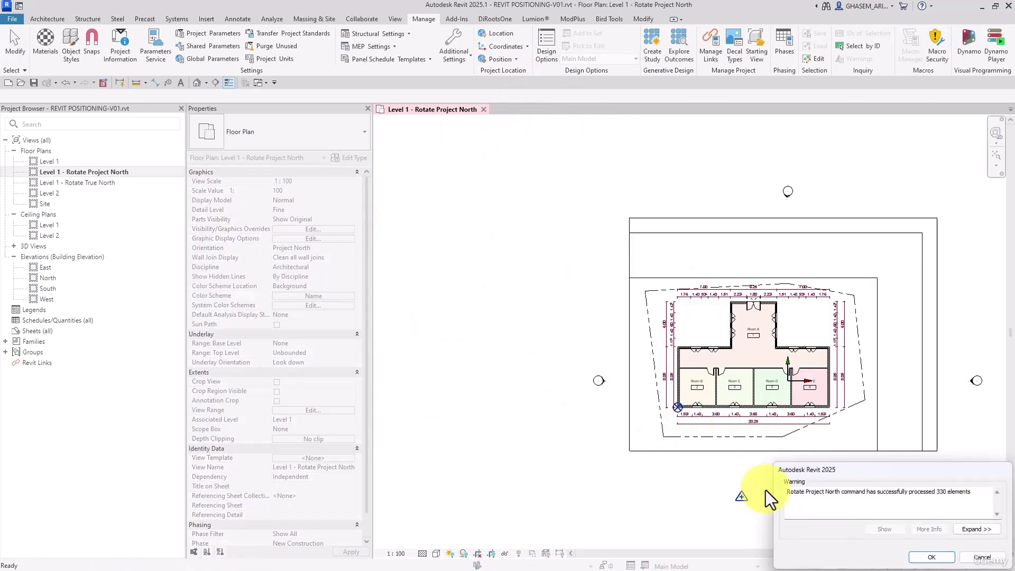
{"action": "left_click", "coordinate": [929, 556]}
{"action": "middle_click_drag", "start_coordinate": [684, 340], "coordinate": [623, 327]}
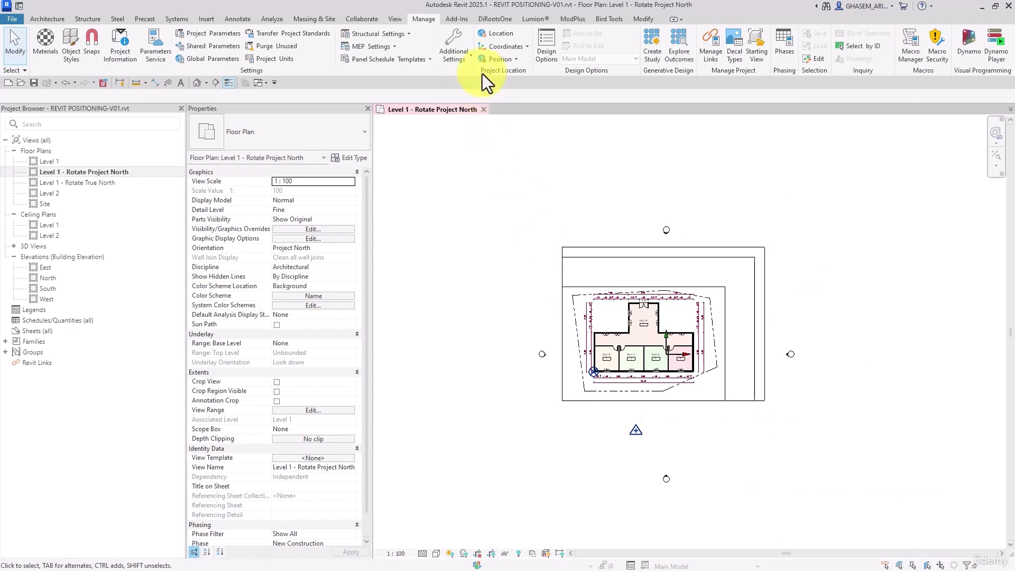
Step: Rotate the project 90° counterclockwise with Rotate Project North, inspect the floor plan and undo the rotation
{"action": "left_click", "coordinate": [492, 60]}
{"action": "left_click", "coordinate": [508, 139]}
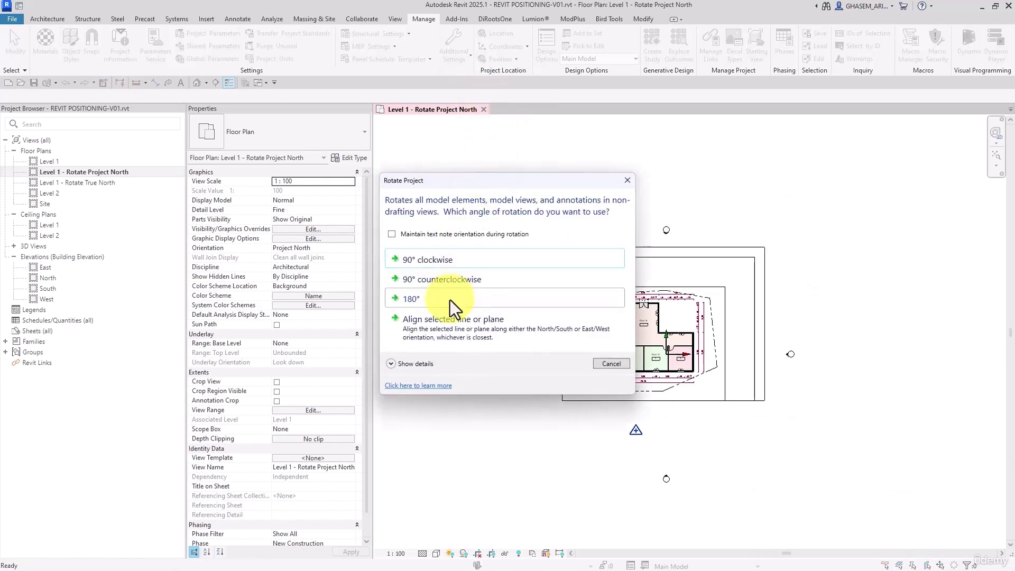
{"action": "left_click", "coordinate": [445, 286]}
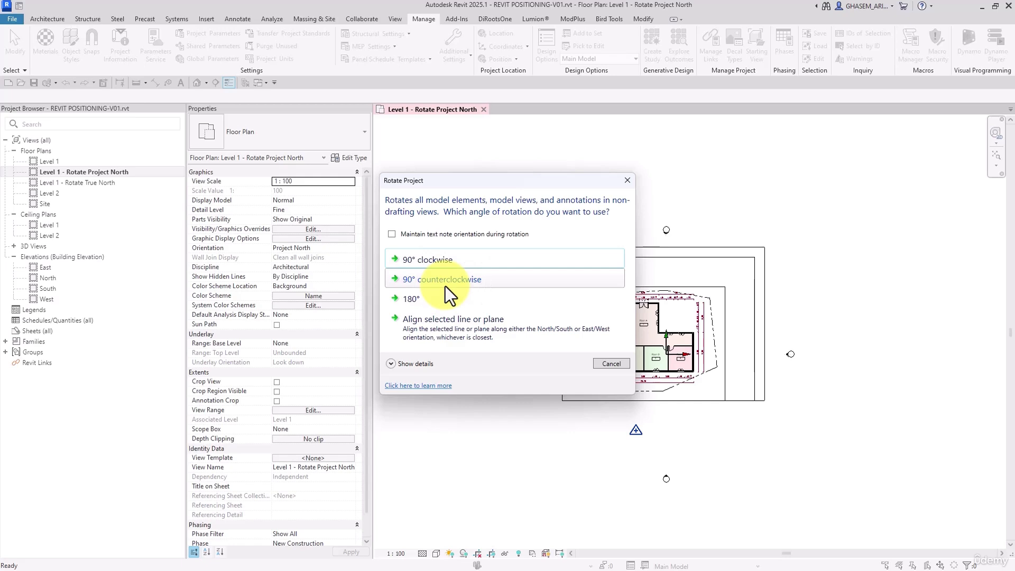
{"action": "left_click", "coordinate": [445, 285]}
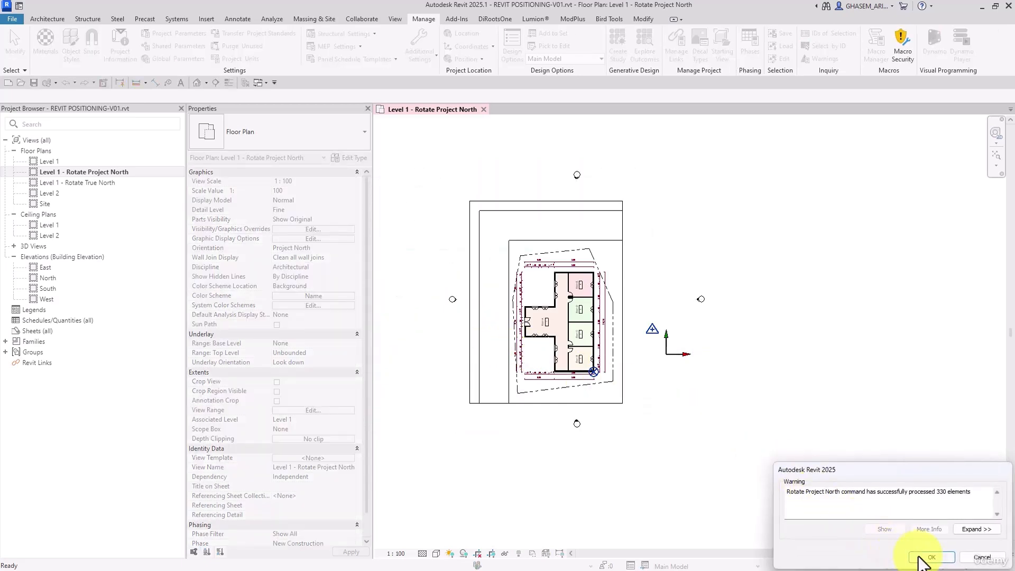
{"action": "left_click", "coordinate": [930, 556]}
{"action": "scroll", "coordinate": [507, 333], "scroll_direction": "up", "scroll_amount": 6}
{"action": "scroll", "coordinate": [589, 309], "scroll_direction": "down", "scroll_amount": 4}
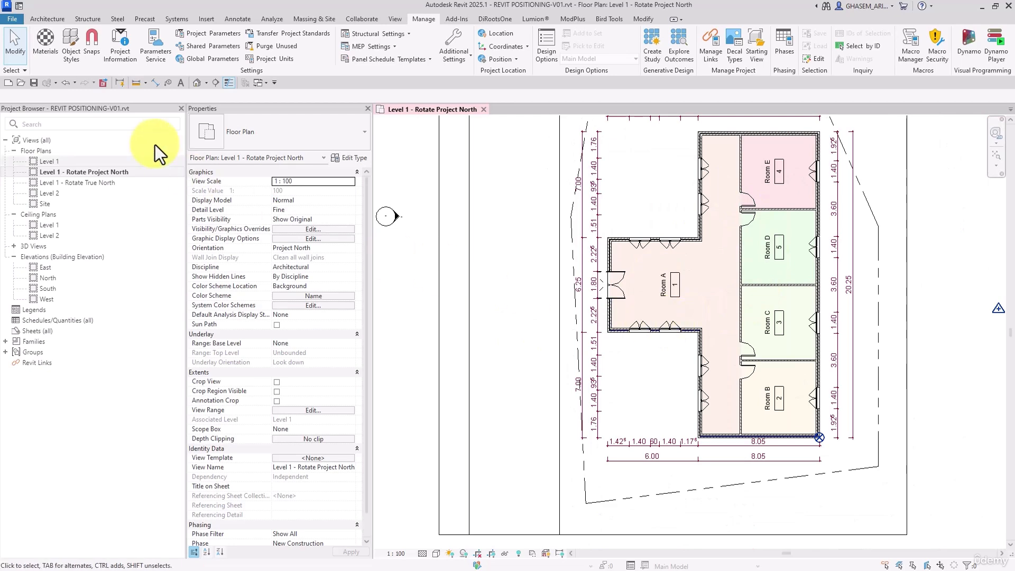
{"action": "left_click", "coordinate": [64, 82]}
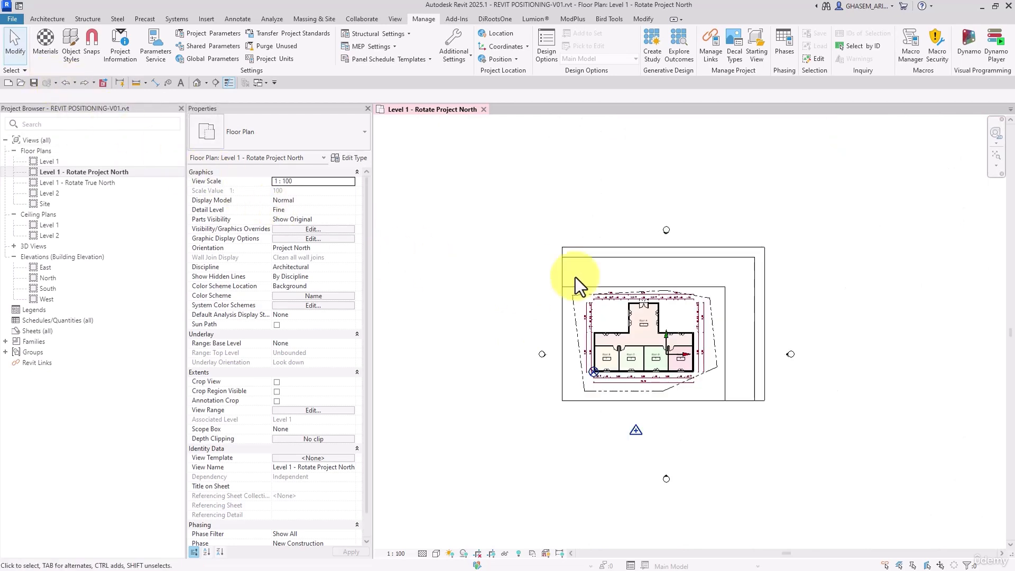
Step: Rotate the project 90° counterclockwise with Rotate Project North and inspect the rotated rooms and dimensions
{"action": "scroll", "coordinate": [644, 343], "scroll_direction": "up", "scroll_amount": 5}
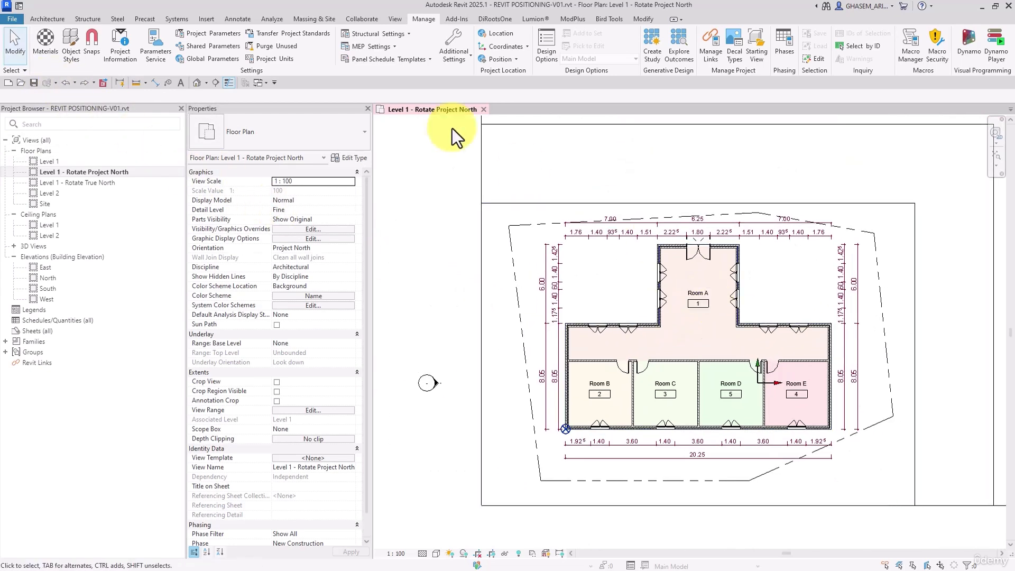
{"action": "left_click", "coordinate": [491, 59]}
{"action": "left_click", "coordinate": [508, 138]}
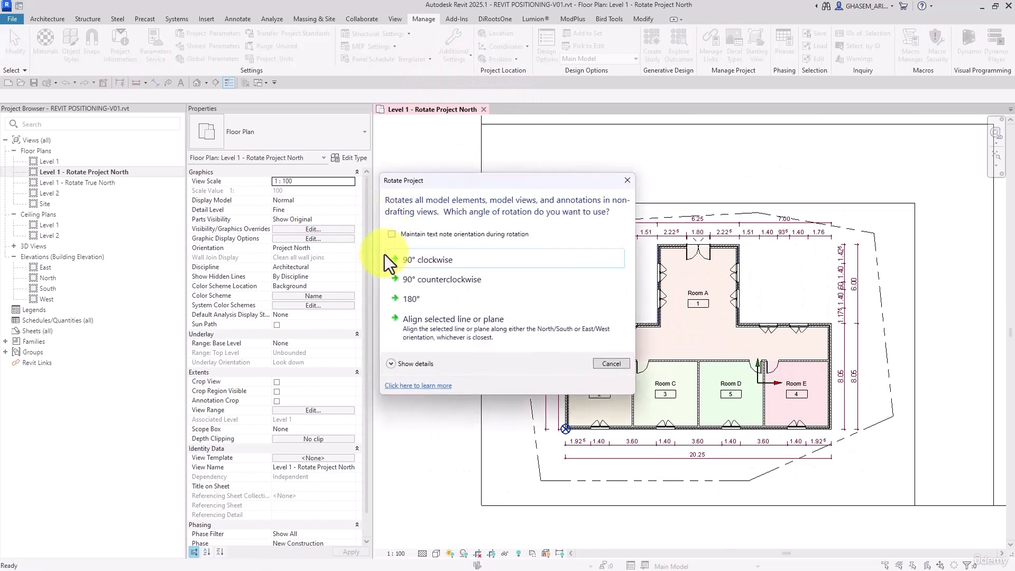
{"action": "left_click", "coordinate": [419, 281]}
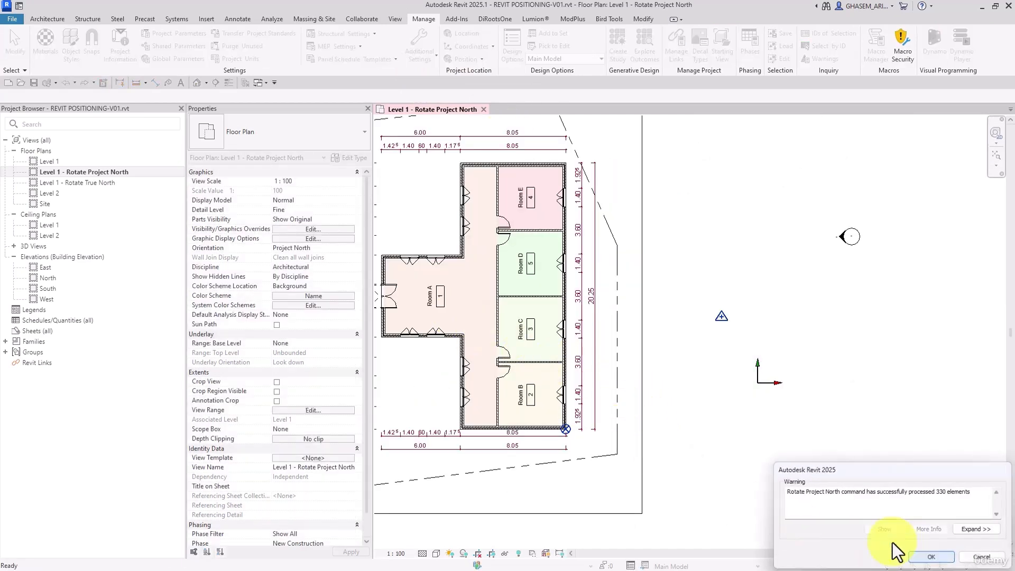
{"action": "left_click", "coordinate": [922, 557]}
{"action": "scroll", "coordinate": [648, 404], "scroll_direction": "up", "scroll_amount": 5}
{"action": "scroll", "coordinate": [748, 377], "scroll_direction": "down", "scroll_amount": 3}
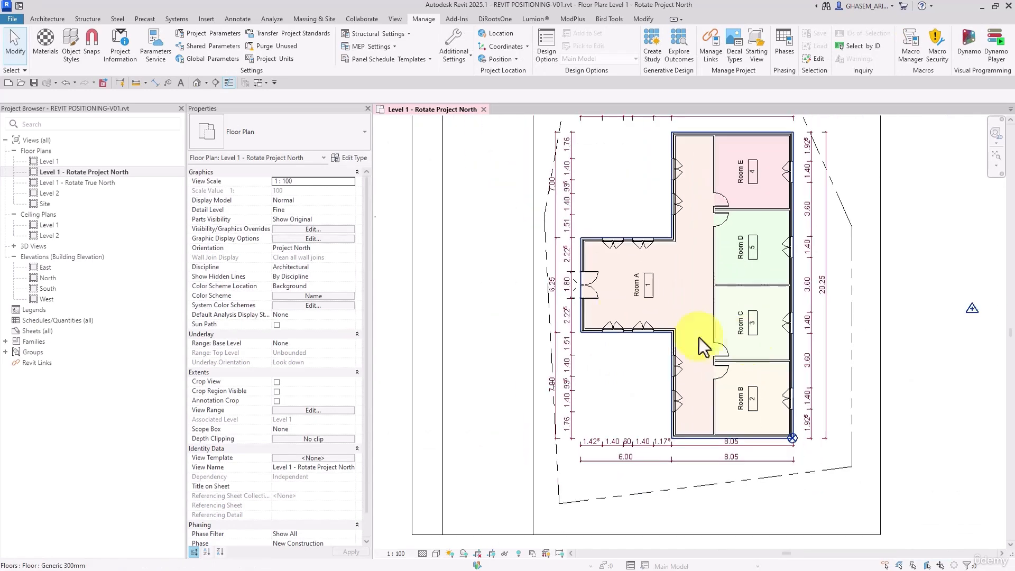
Step: Rotate the project another 90° counterclockwise with Rotate Project North, inspect the room labels and dimensions, and undo that rotation
{"action": "left_click", "coordinate": [485, 60]}
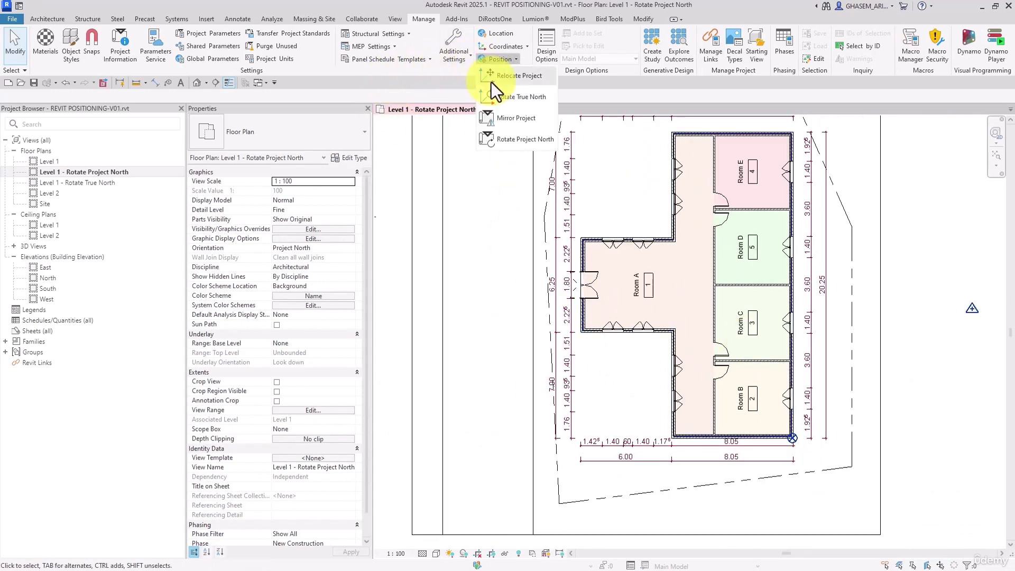
{"action": "left_click", "coordinate": [506, 138]}
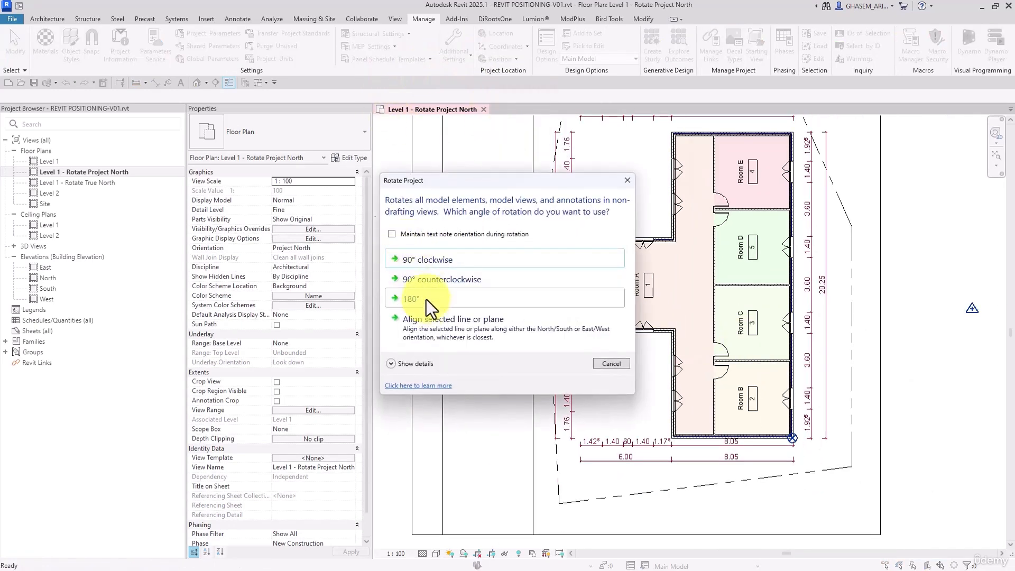
{"action": "left_click", "coordinate": [433, 279]}
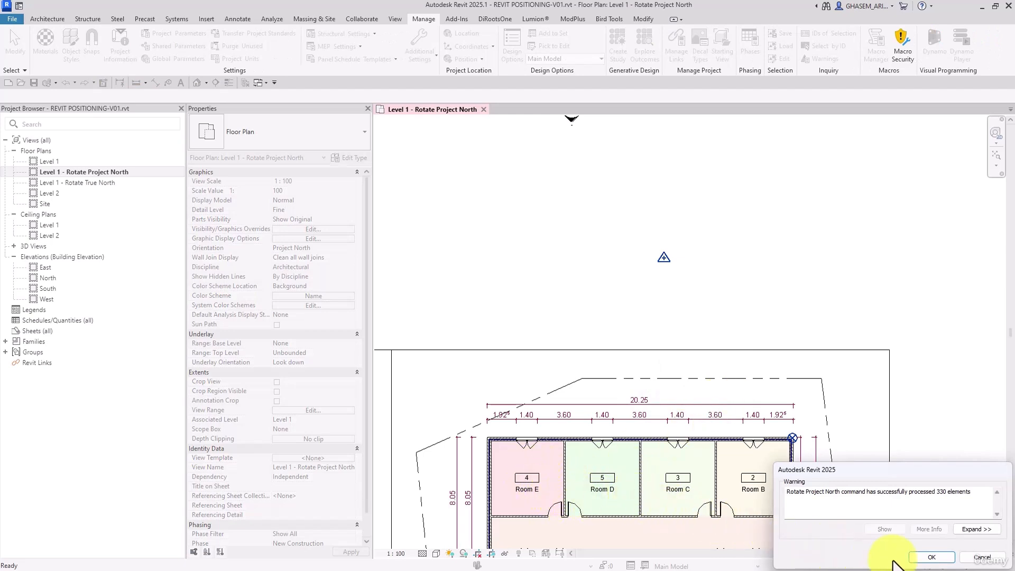
{"action": "left_click", "coordinate": [914, 559]}
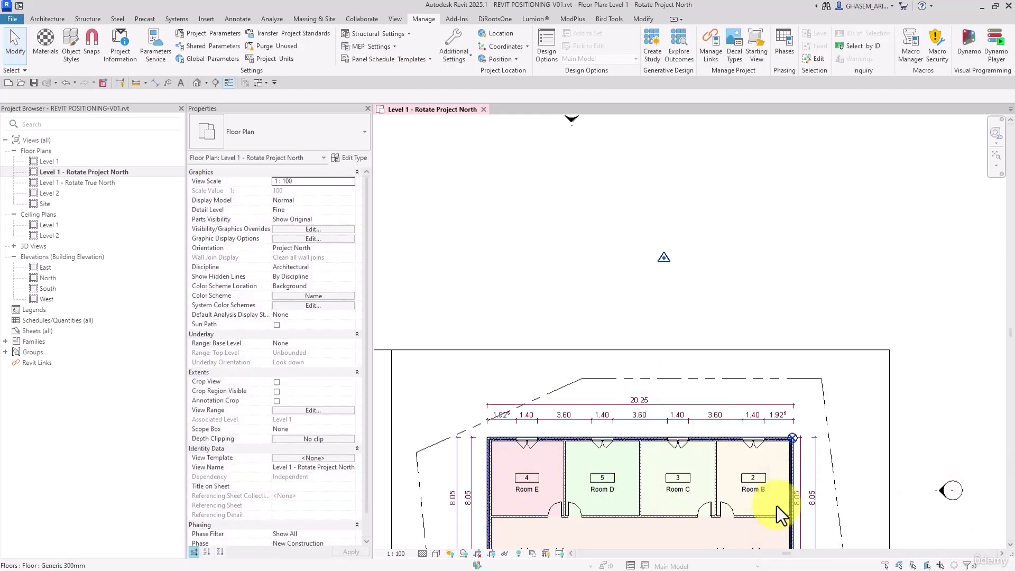
{"action": "middle_click_drag", "start_coordinate": [776, 506], "coordinate": [823, 277]}
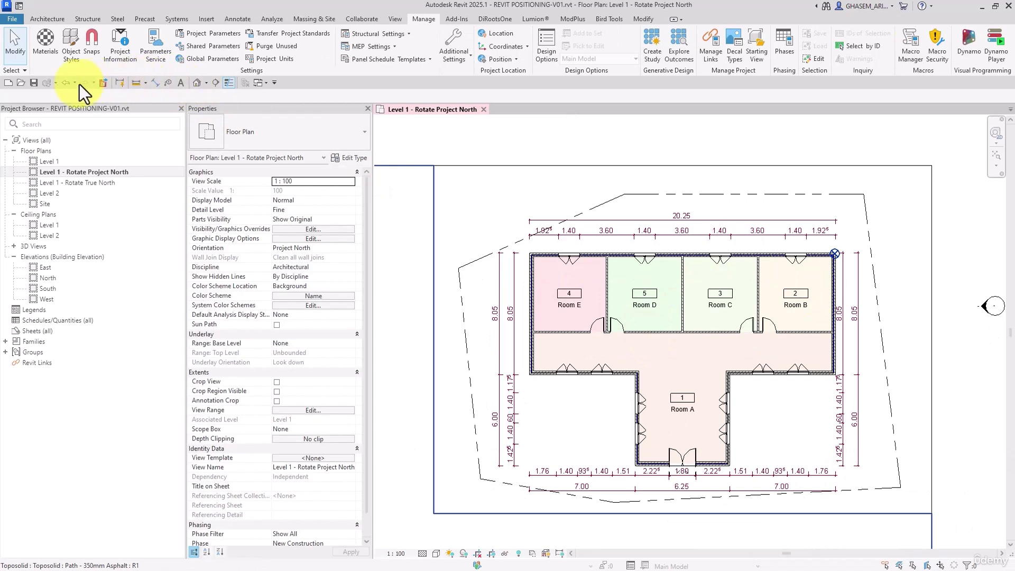
{"action": "left_click", "coordinate": [64, 82]}
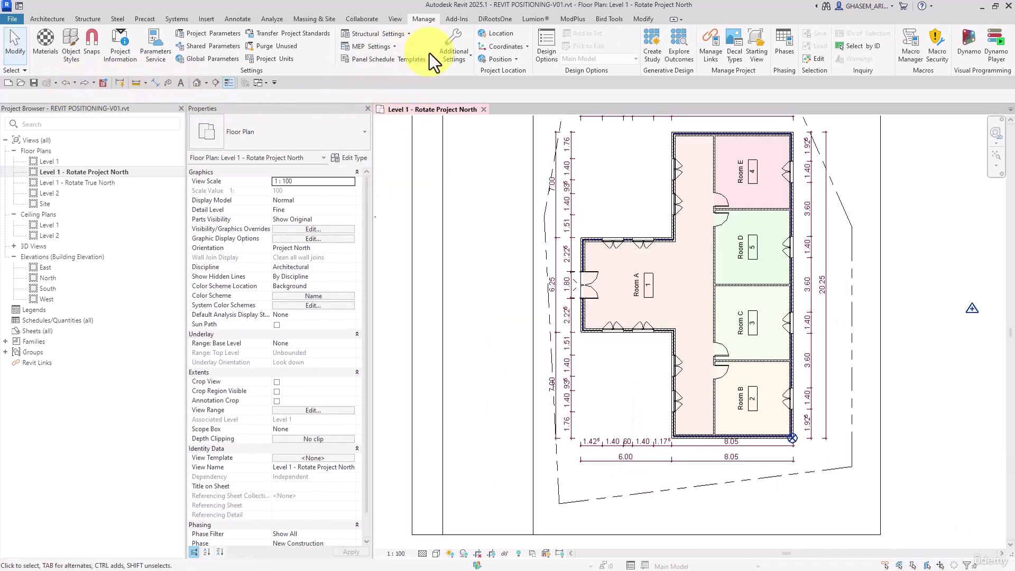
Step: Rotate the project 90° counterclockwise with Rotate Project North, this time maintaining text note orientation during rotation
{"action": "left_click", "coordinate": [486, 58]}
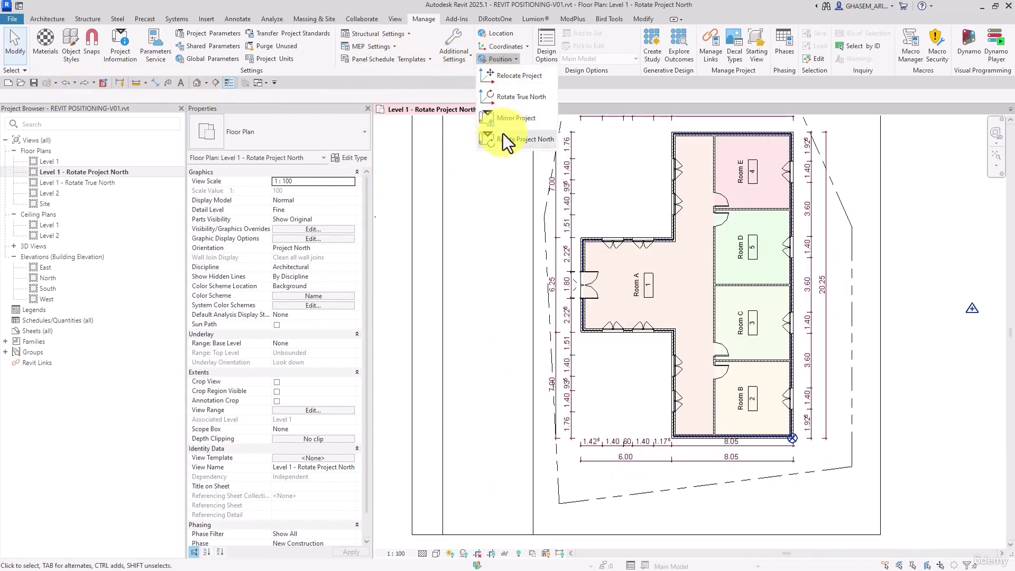
{"action": "left_click", "coordinate": [503, 134]}
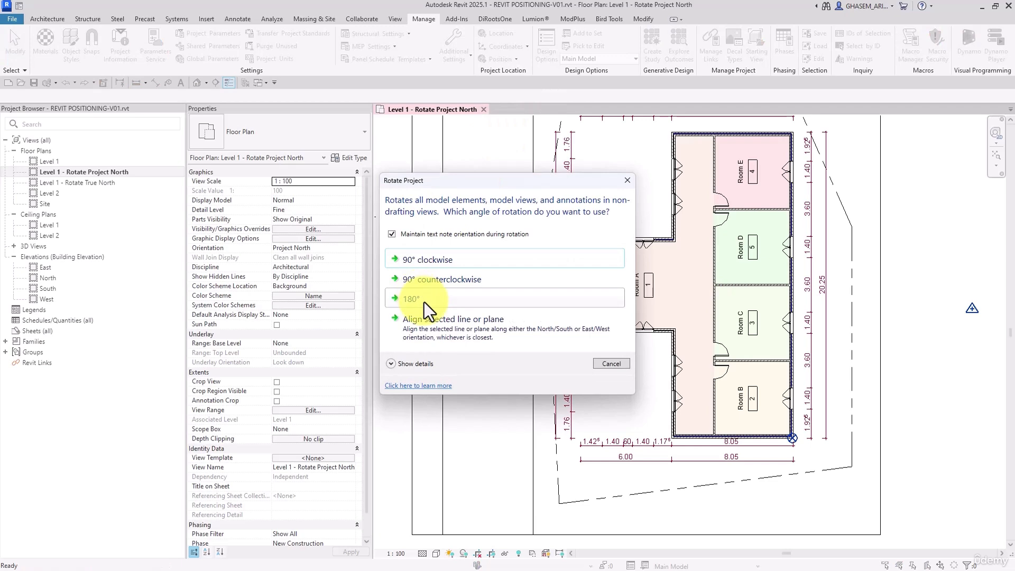
{"action": "left_click", "coordinate": [425, 280]}
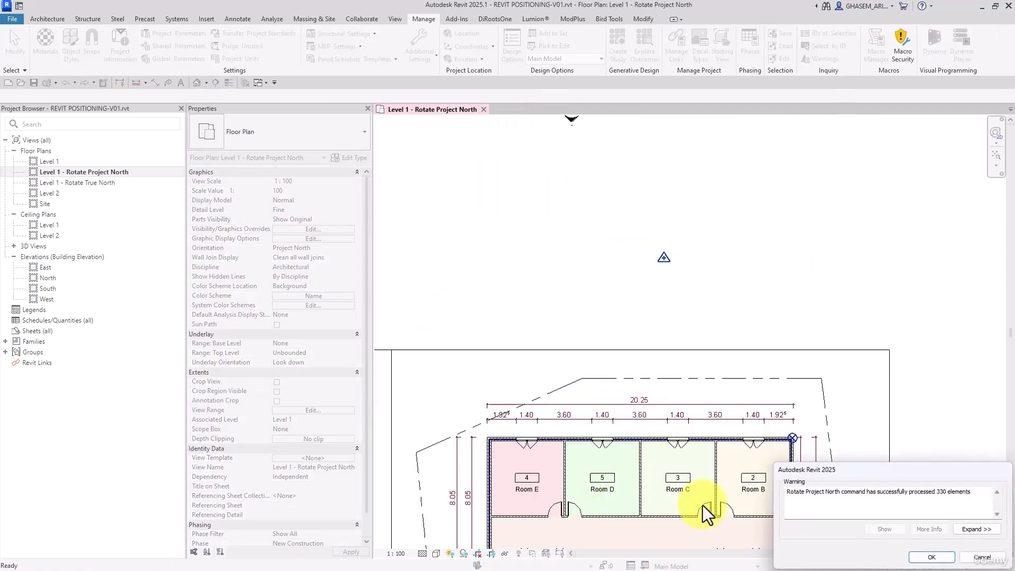
{"action": "scroll", "coordinate": [687, 481], "scroll_direction": "down", "scroll_amount": 3}
{"action": "middle_click_drag", "start_coordinate": [813, 417], "coordinate": [834, 265]}
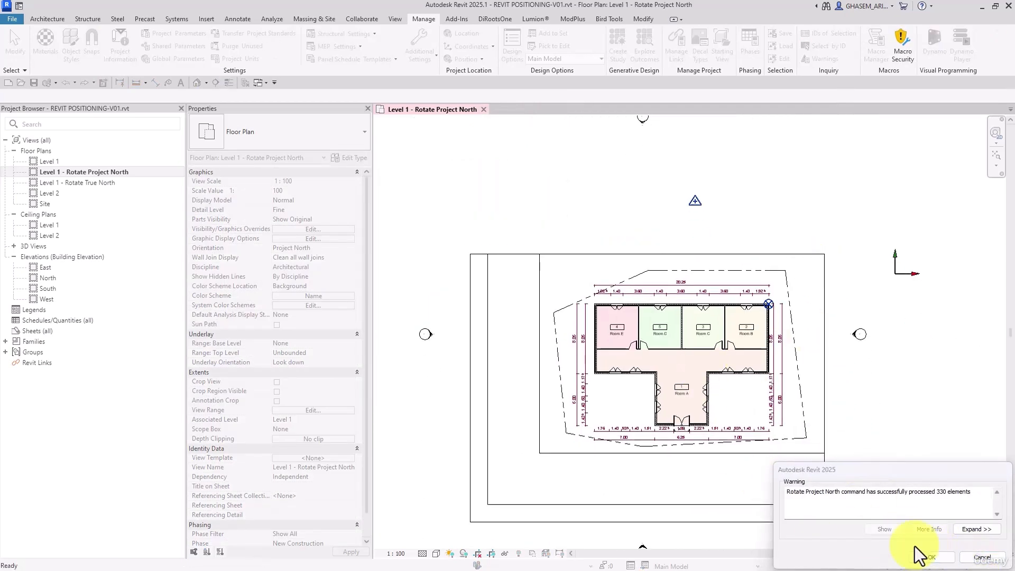
{"action": "left_click", "coordinate": [932, 557]}
Step: Undo the last six Rotate Project North operations in one go
{"action": "left_click", "coordinate": [500, 60]}
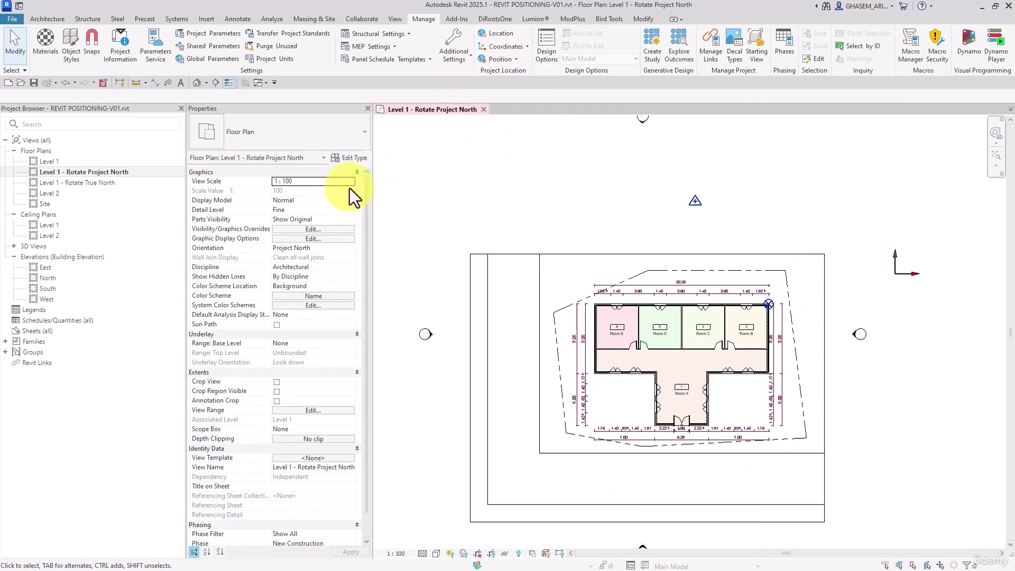
{"action": "left_click", "coordinate": [76, 83]}
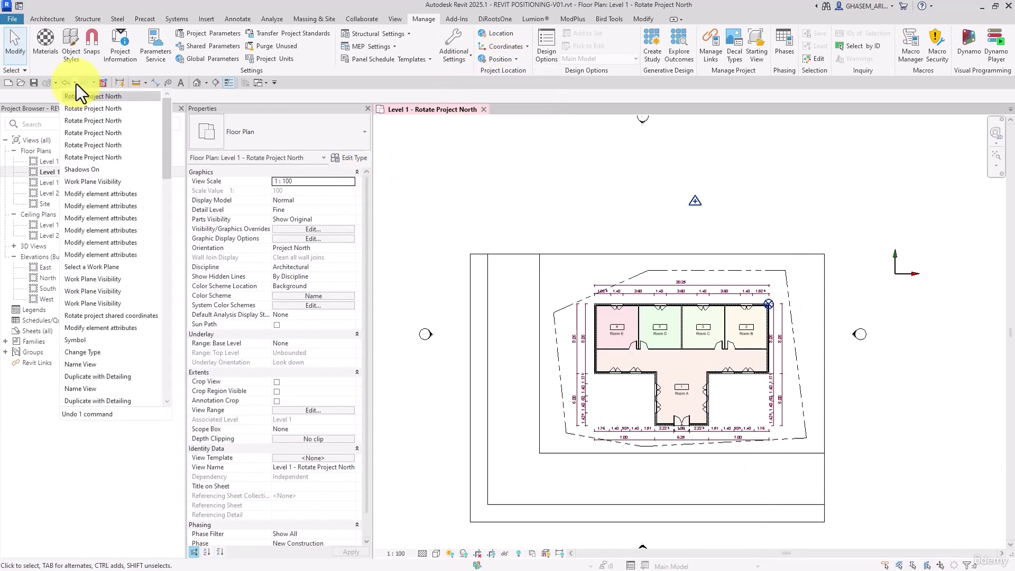
{"action": "left_click", "coordinate": [86, 161]}
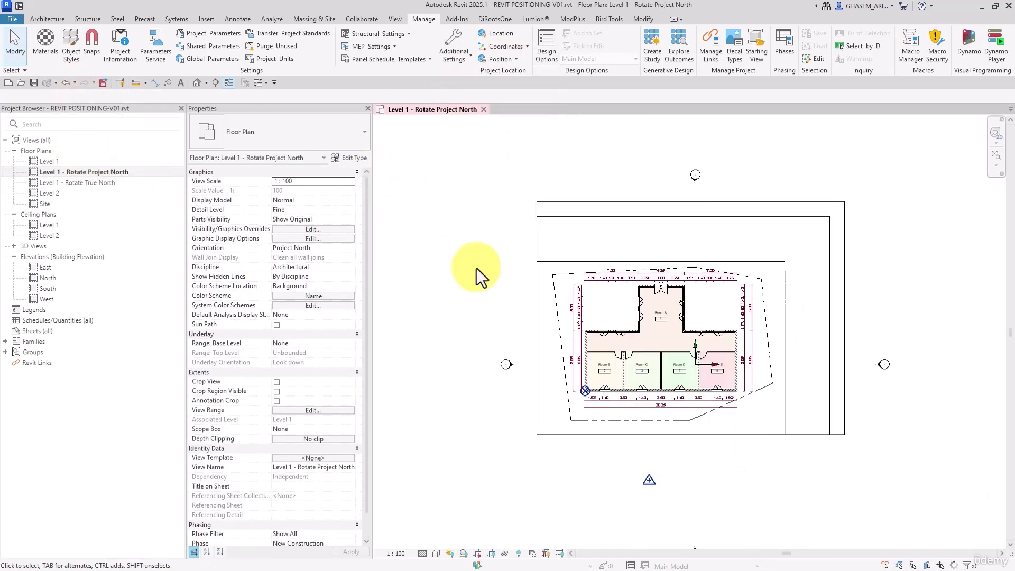
Step: Try a 180° Rotate Project North rotation of the whole project, inspect the plan and cancel it
{"action": "left_click", "coordinate": [499, 59]}
{"action": "left_click", "coordinate": [508, 139]}
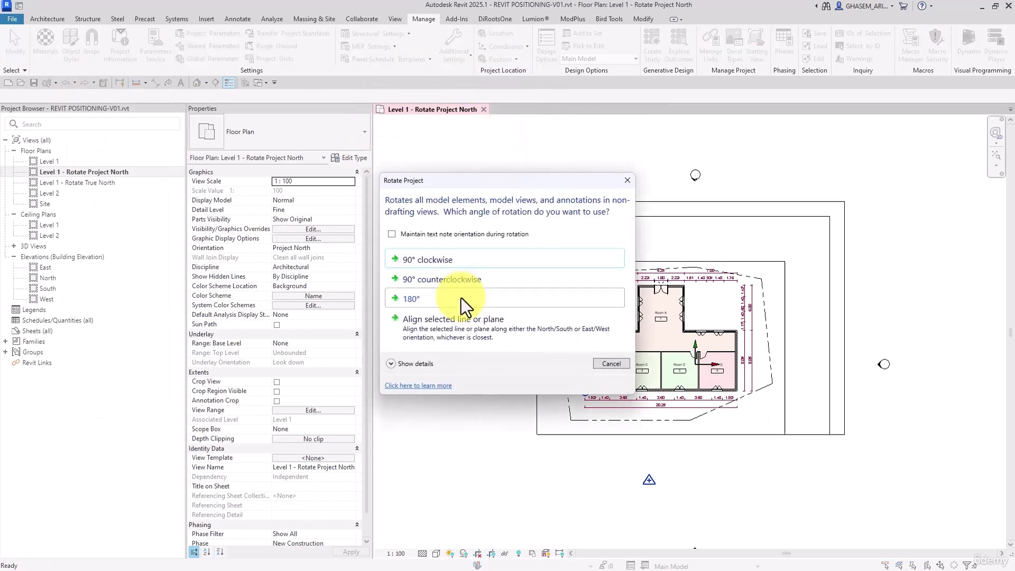
{"action": "left_click", "coordinate": [417, 300]}
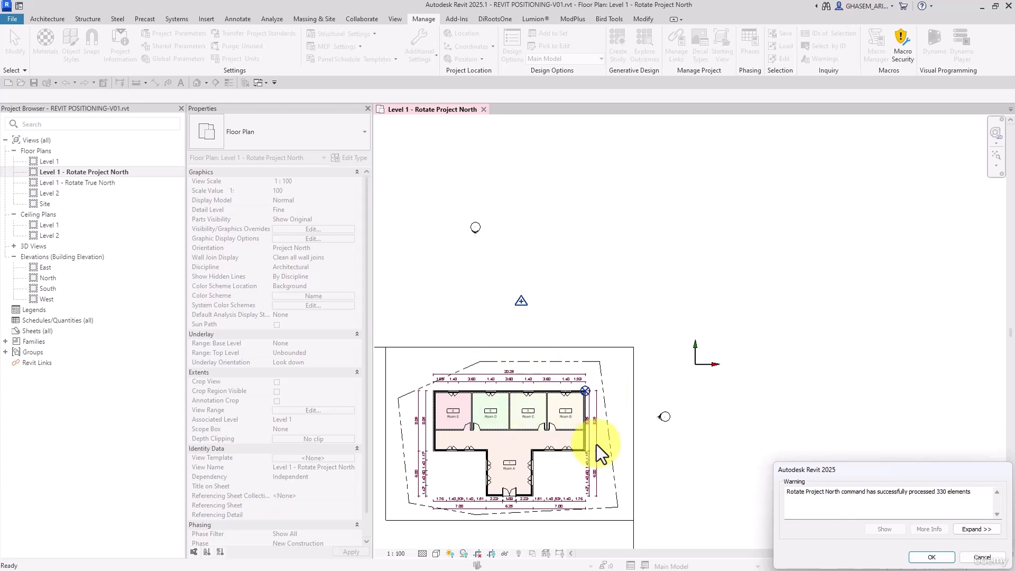
{"action": "left_click", "coordinate": [981, 557]}
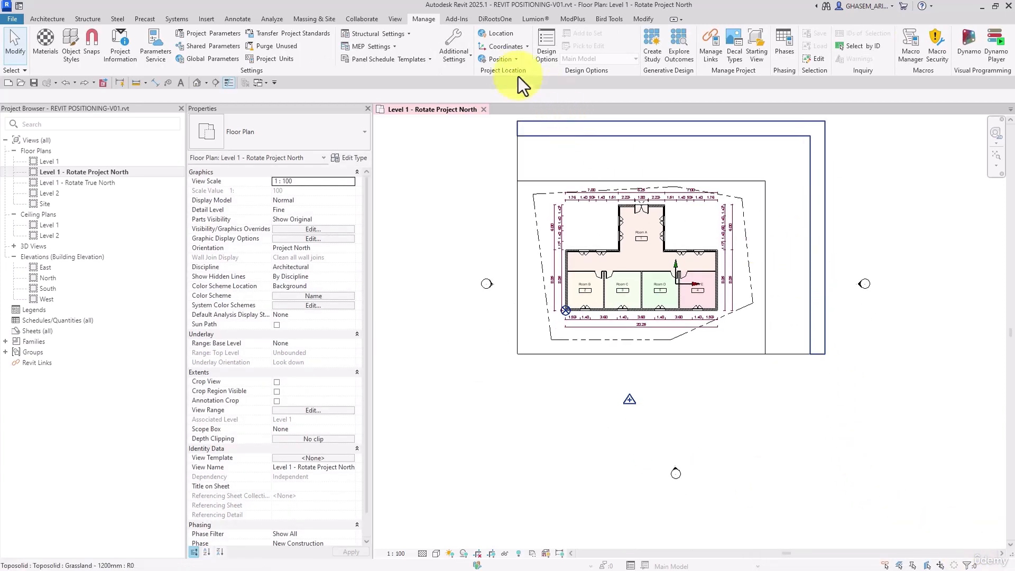
{"action": "left_click", "coordinate": [501, 59]}
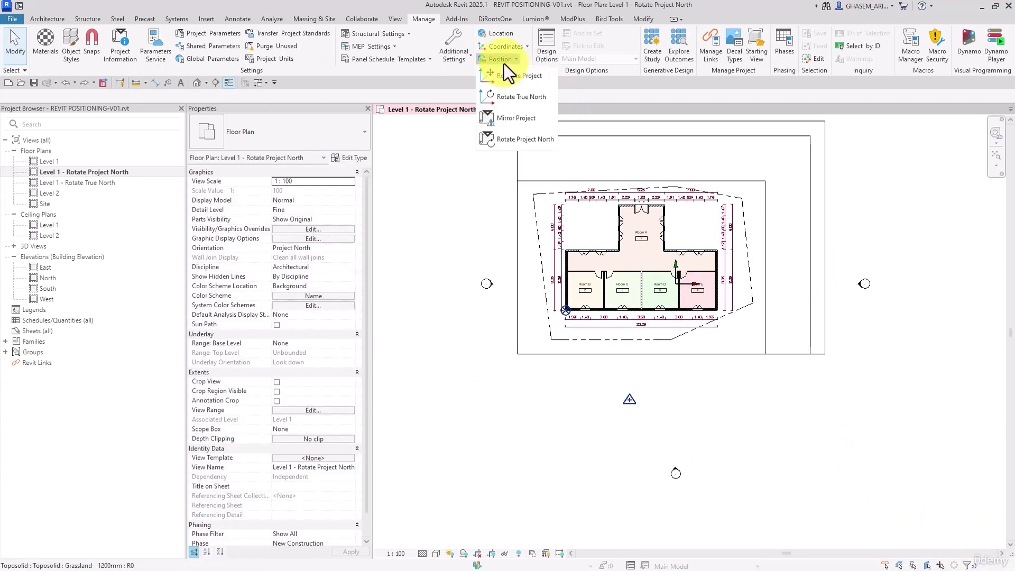
{"action": "left_click", "coordinate": [518, 140]}
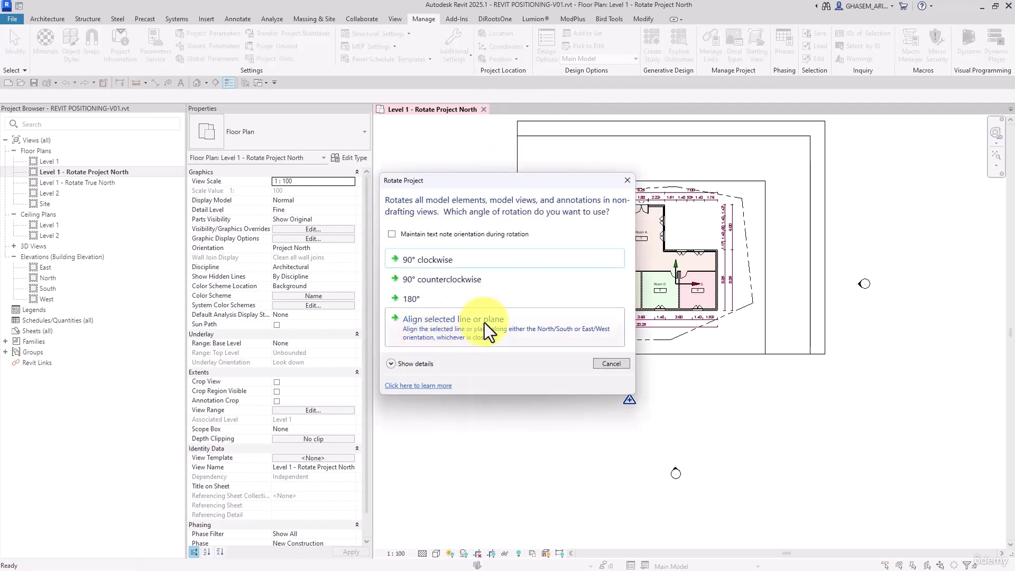
{"action": "left_click", "coordinate": [611, 364]}
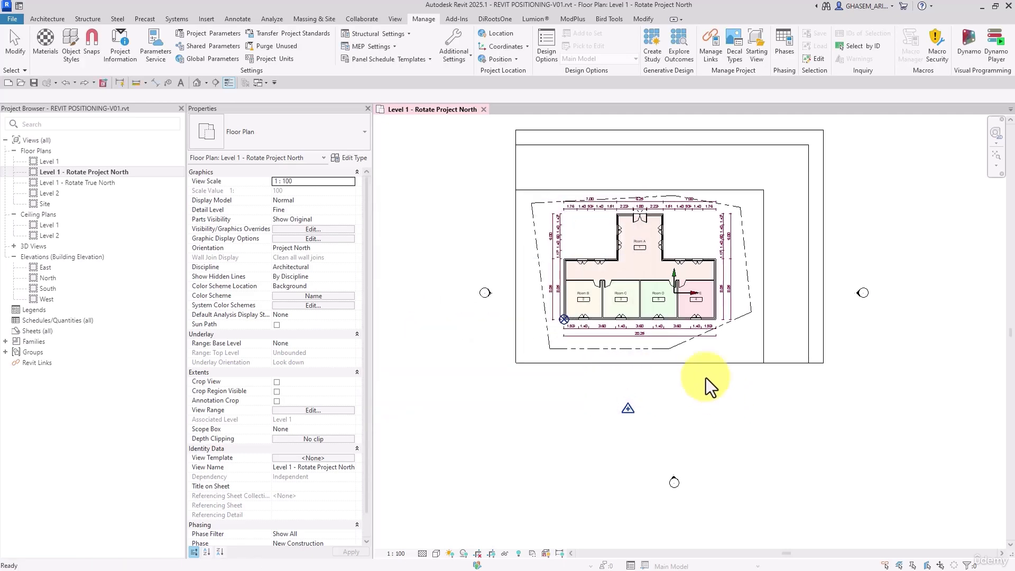
Step: Place an M_North Arrow-1 annotation symbol in the open area outside Room A, above Room E
{"action": "scroll", "coordinate": [705, 377], "scroll_direction": "up", "scroll_amount": 4}
{"action": "left_click", "coordinate": [47, 19]}
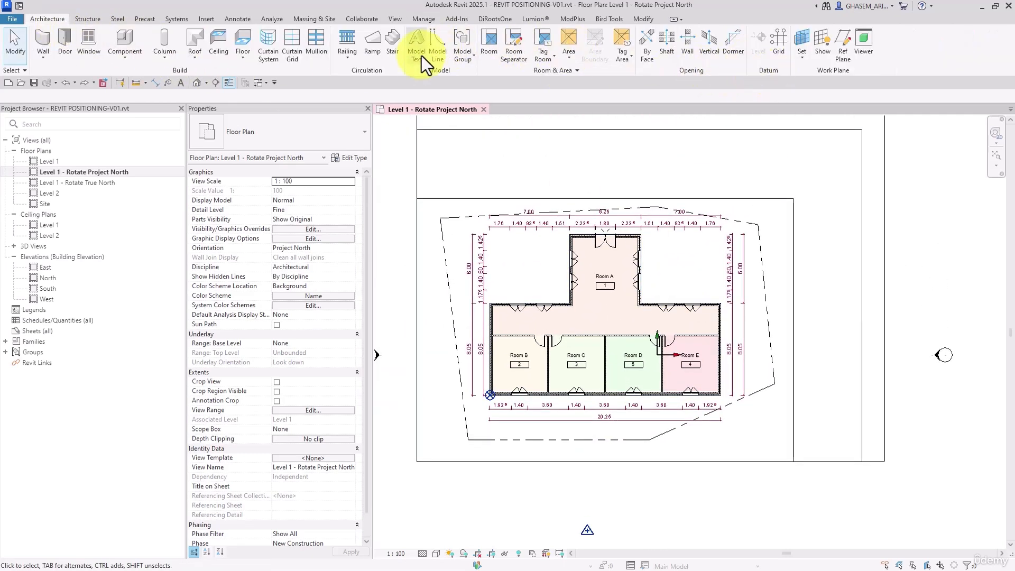
{"action": "left_click", "coordinate": [233, 19]}
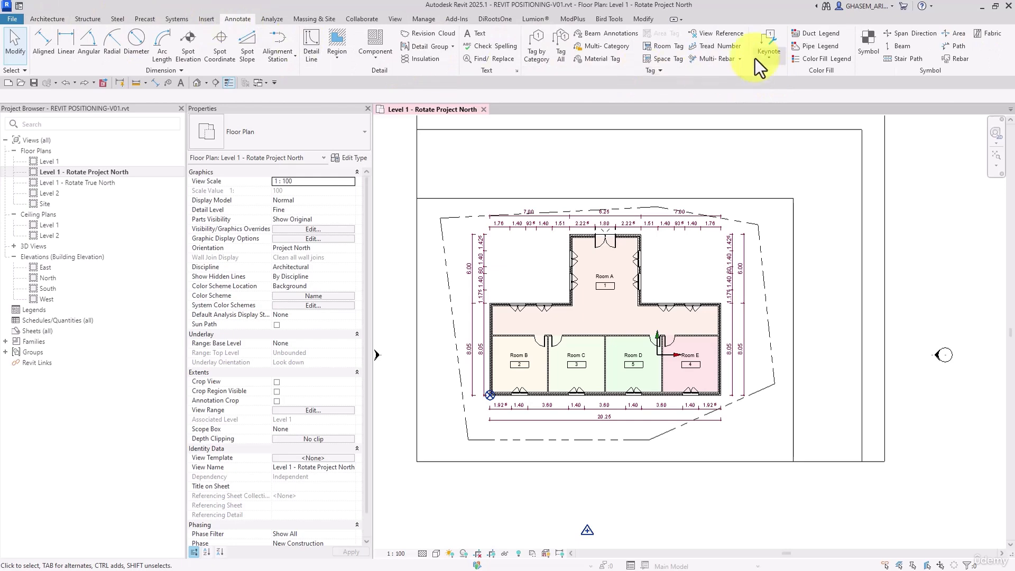
{"action": "left_click", "coordinate": [868, 43]}
{"action": "scroll", "coordinate": [697, 268], "scroll_direction": "up", "scroll_amount": 4}
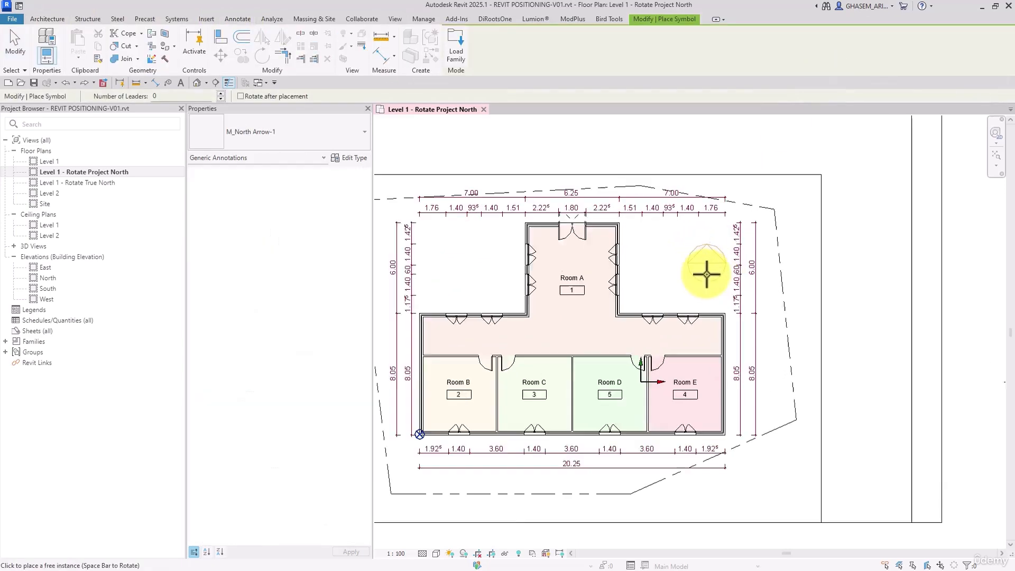
{"action": "left_click", "coordinate": [682, 264]}
{"action": "key", "text": "Escape"}
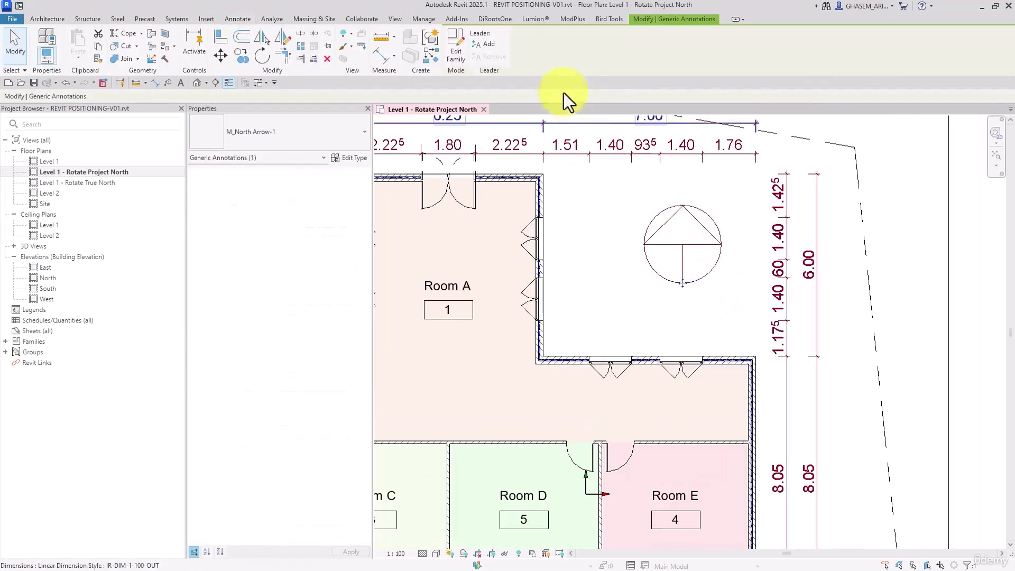
Step: Rotate the north arrow symbol about 29° counterclockwise around the lower end of its shaft
{"action": "left_click", "coordinate": [261, 56]}
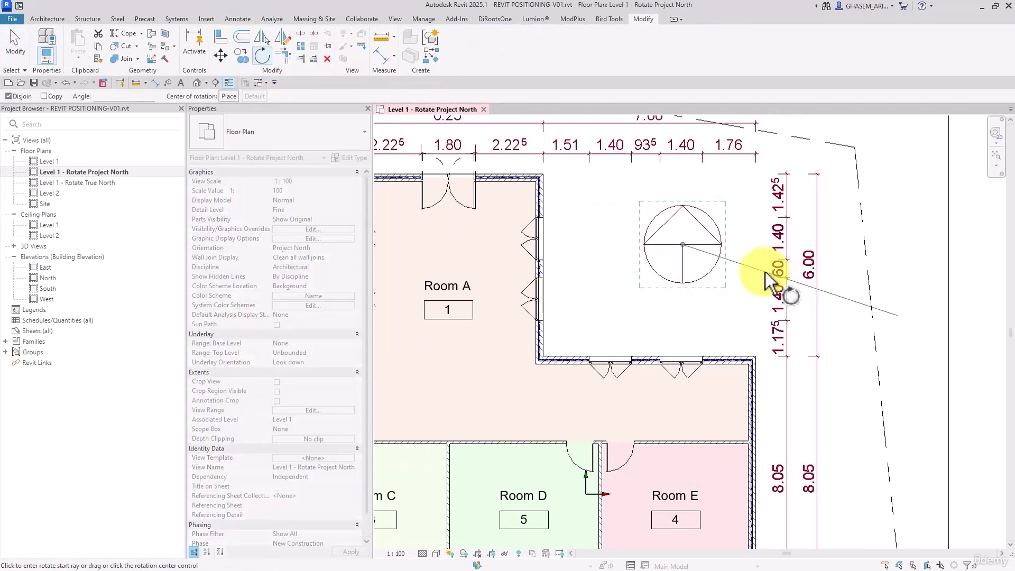
{"action": "left_click_drag", "start_coordinate": [683, 244], "coordinate": [683, 282]}
{"action": "left_click", "coordinate": [682, 205]}
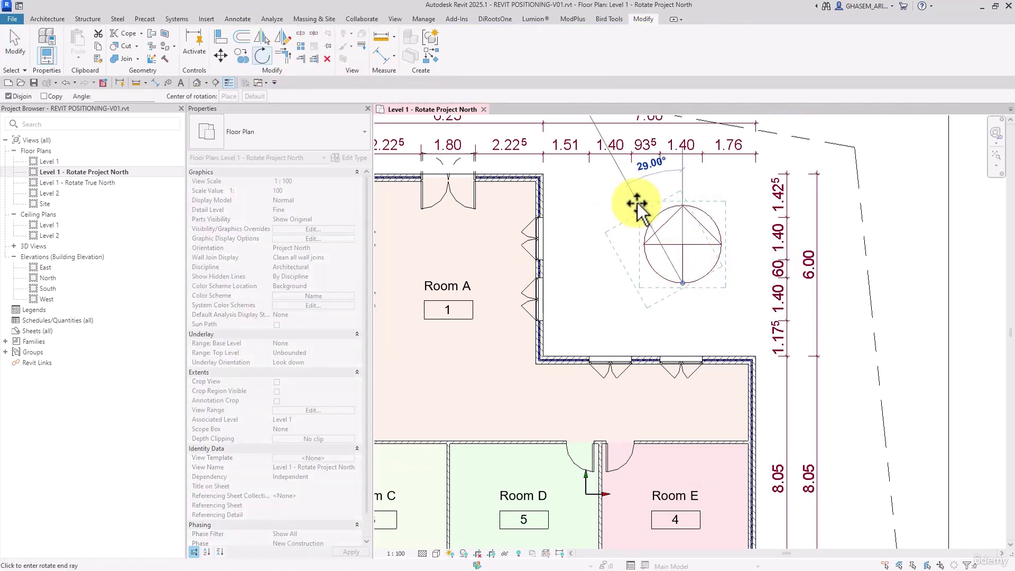
{"action": "left_click", "coordinate": [636, 206]}
{"action": "scroll", "coordinate": [656, 256], "scroll_direction": "down", "scroll_amount": 4}
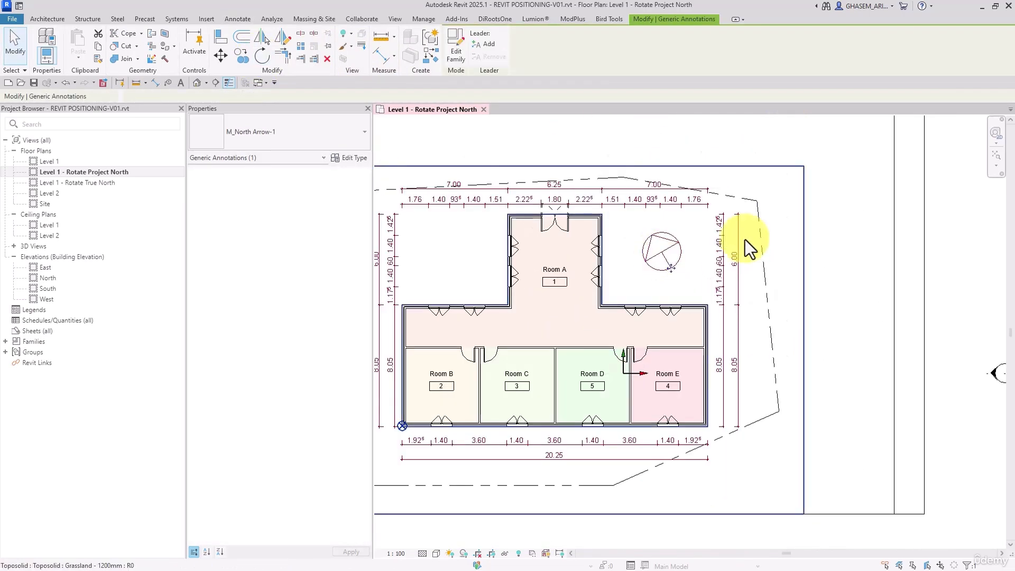
{"action": "scroll", "coordinate": [918, 272], "scroll_direction": "down", "scroll_amount": 2}
{"action": "left_click", "coordinate": [918, 272]}
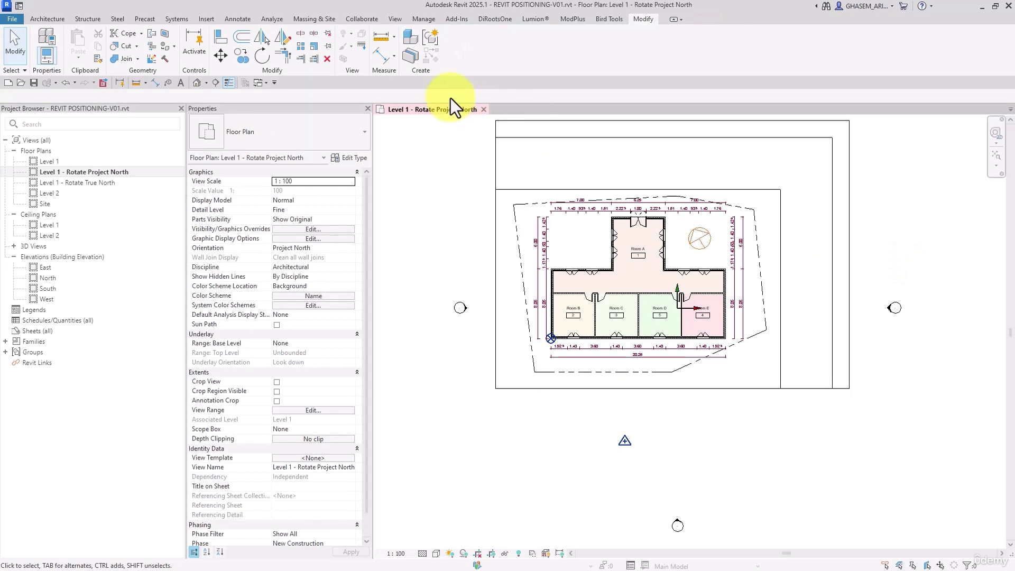
Step: Rotate Project North by aligning to the tilted north arrow's line, inspect the rotated floor plan and undo the rotation
{"action": "left_click", "coordinate": [422, 19]}
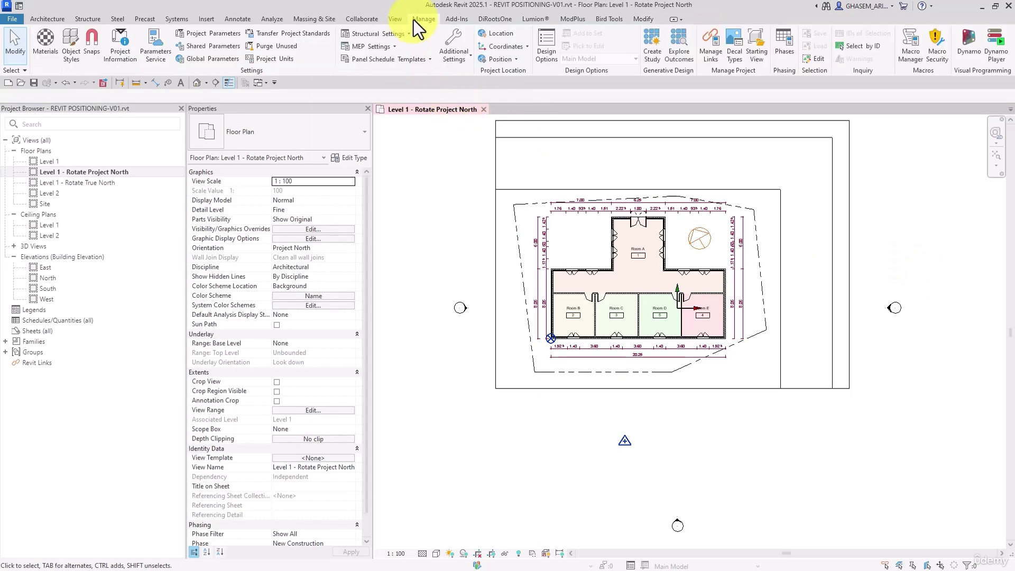
{"action": "left_click", "coordinate": [508, 63]}
{"action": "left_click", "coordinate": [500, 140]}
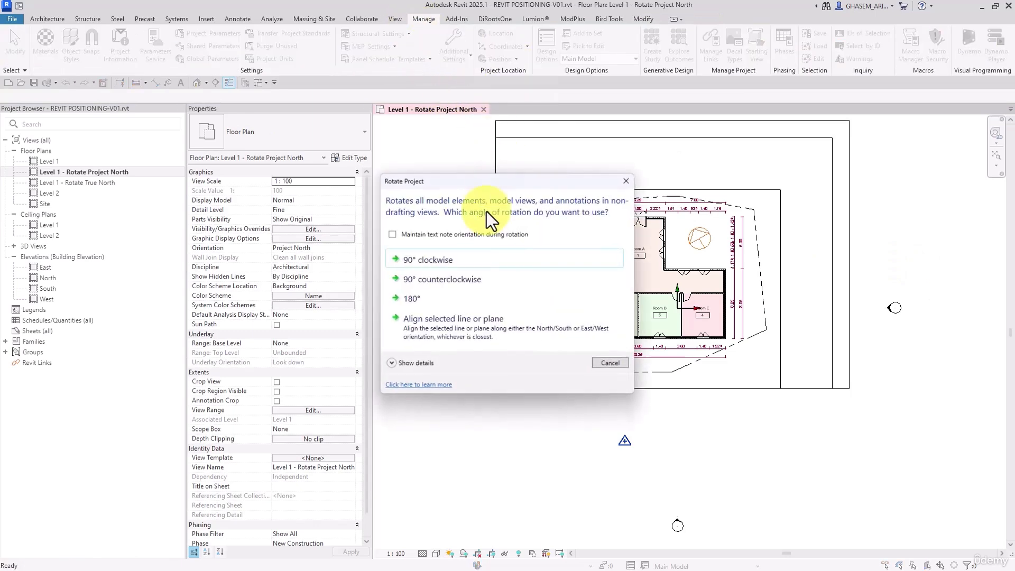
{"action": "left_click", "coordinate": [441, 341]}
{"action": "left_click", "coordinate": [702, 242]}
{"action": "scroll", "coordinate": [702, 242], "scroll_direction": "up", "scroll_amount": 3}
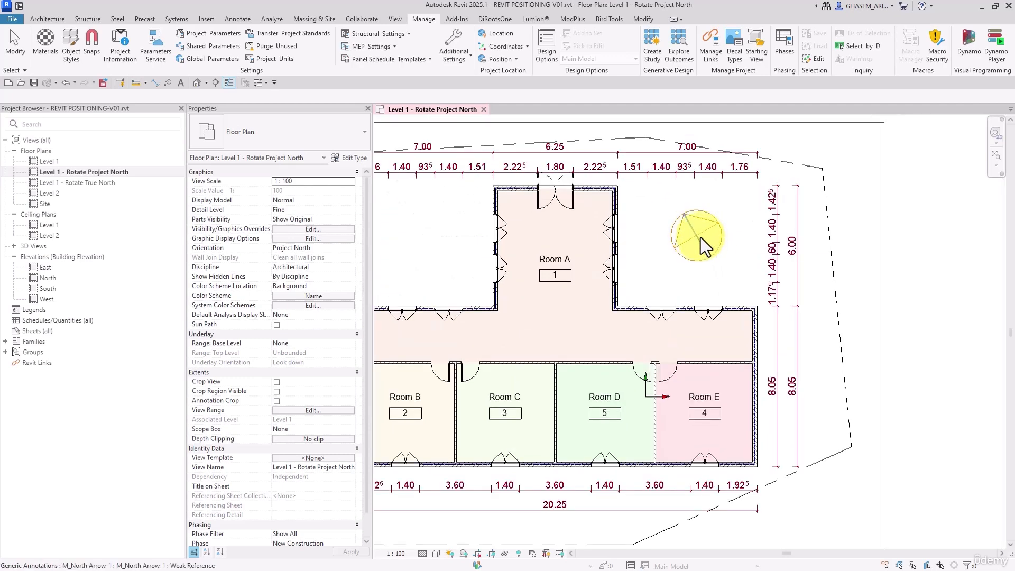
{"action": "left_click", "coordinate": [695, 229]}
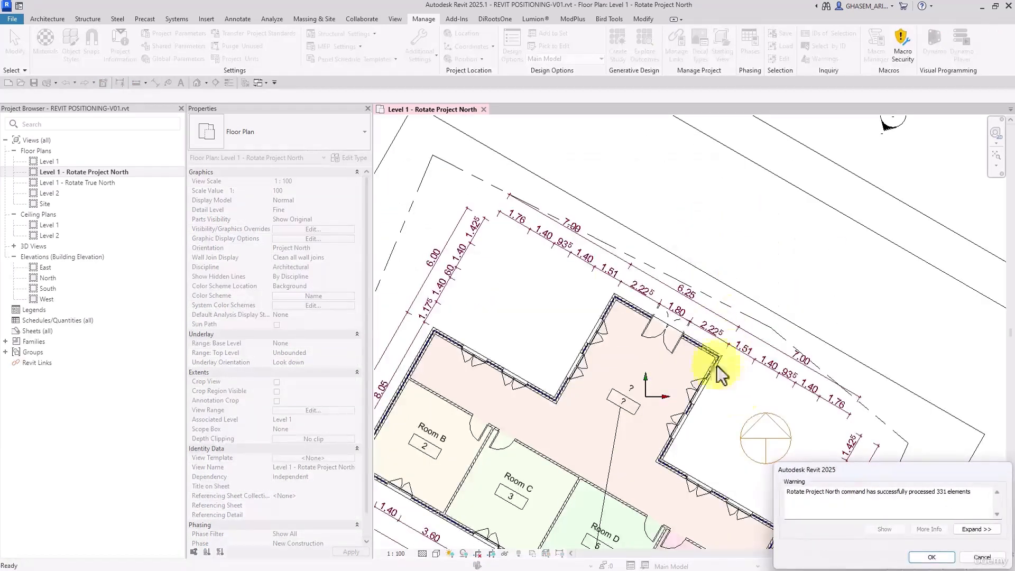
{"action": "left_click", "coordinate": [920, 557]}
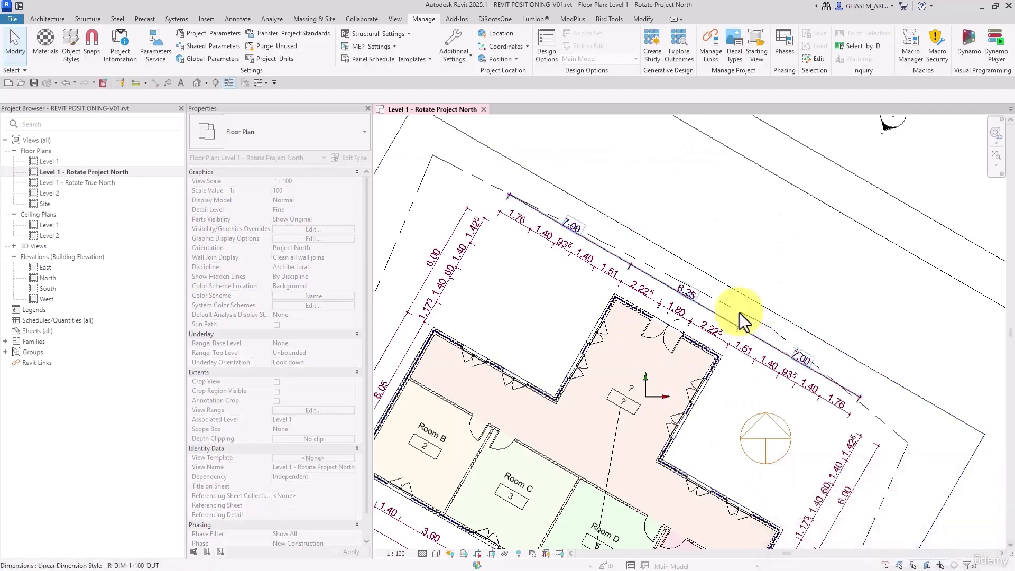
{"action": "scroll", "coordinate": [739, 312], "scroll_direction": "down", "scroll_amount": 3}
{"action": "scroll", "coordinate": [721, 238], "scroll_direction": "up", "scroll_amount": 2}
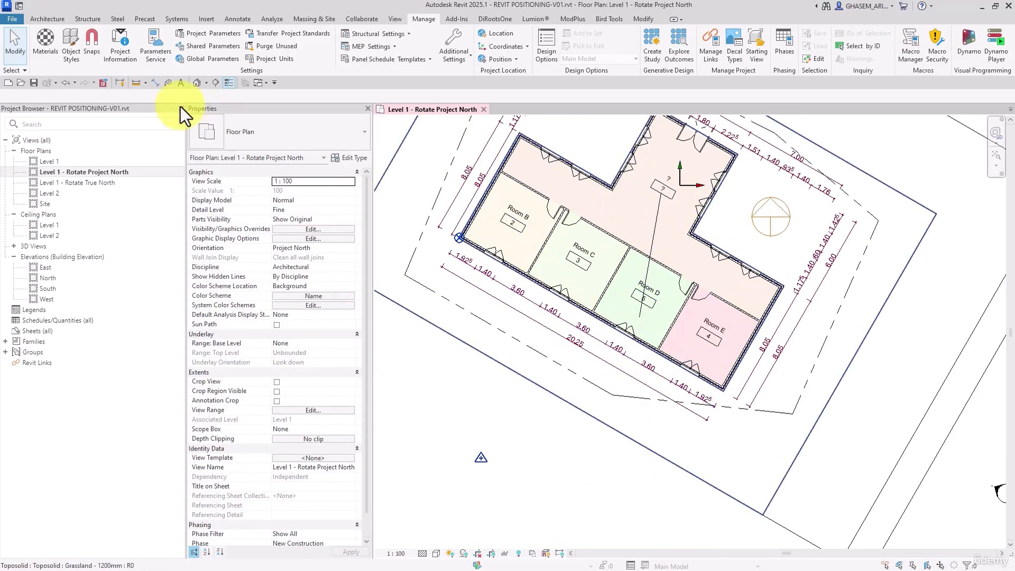
{"action": "left_click", "coordinate": [65, 82]}
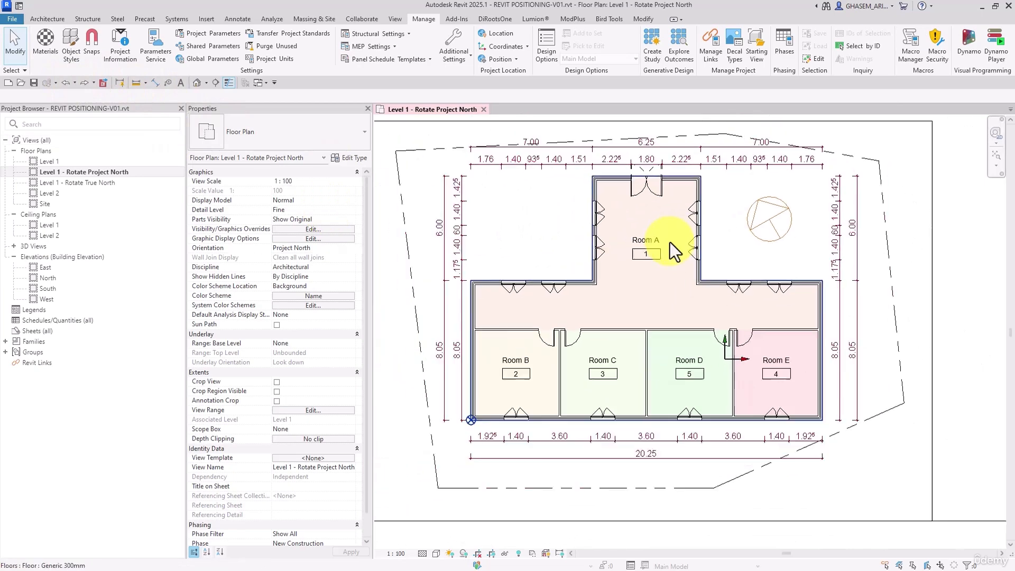
Step: Rotate Project North by aligning the project to the shaft line of the tilted north arrow
{"action": "left_click", "coordinate": [499, 58]}
{"action": "left_click", "coordinate": [499, 142]}
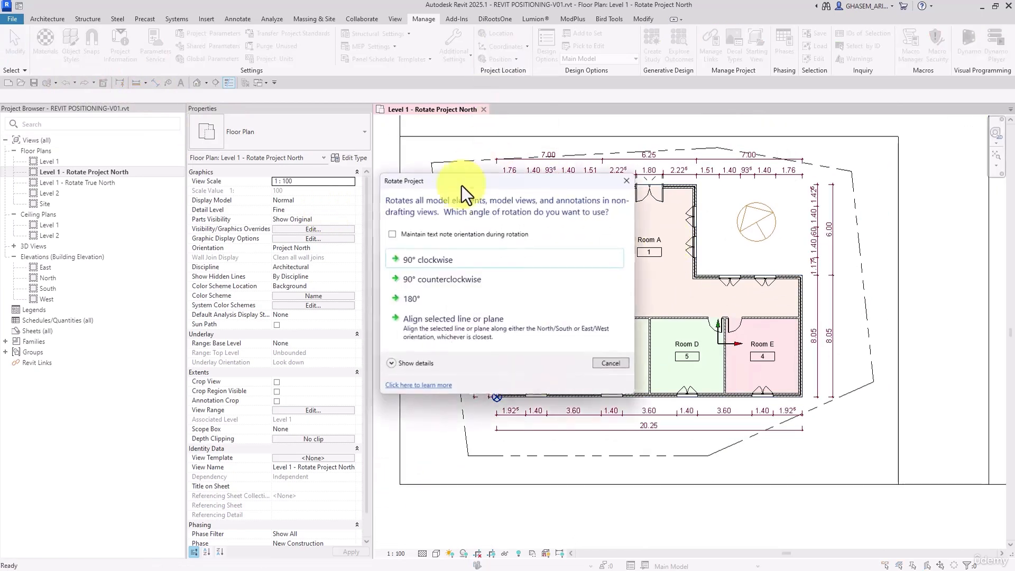
{"action": "left_click", "coordinate": [439, 332]}
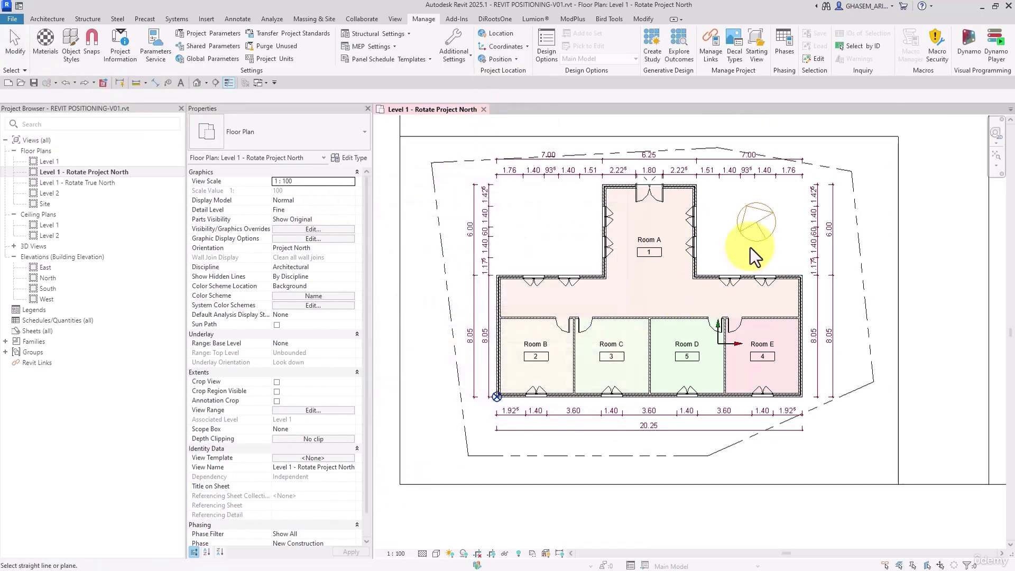
{"action": "left_click", "coordinate": [766, 238]}
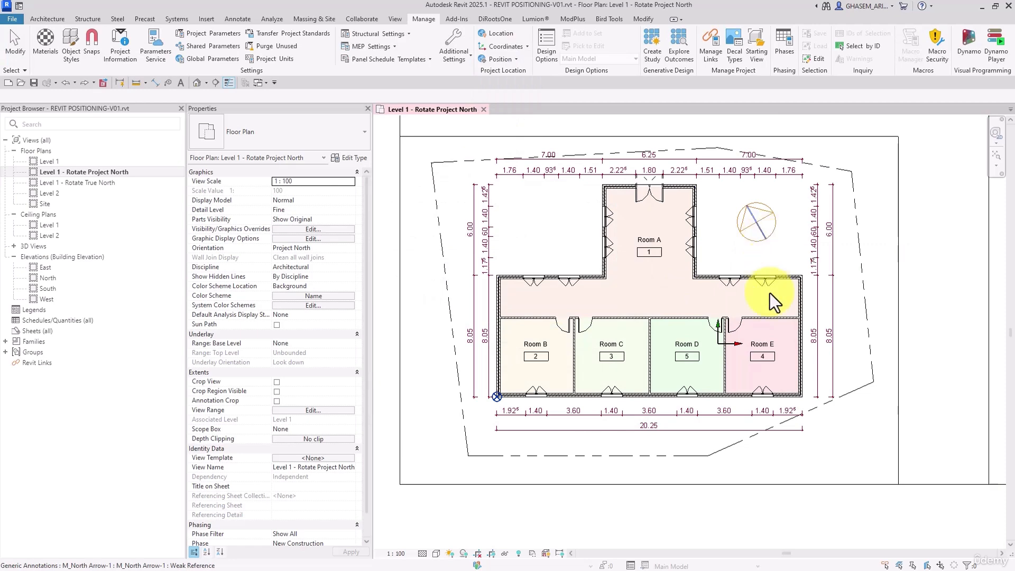
{"action": "left_click", "coordinate": [931, 557]}
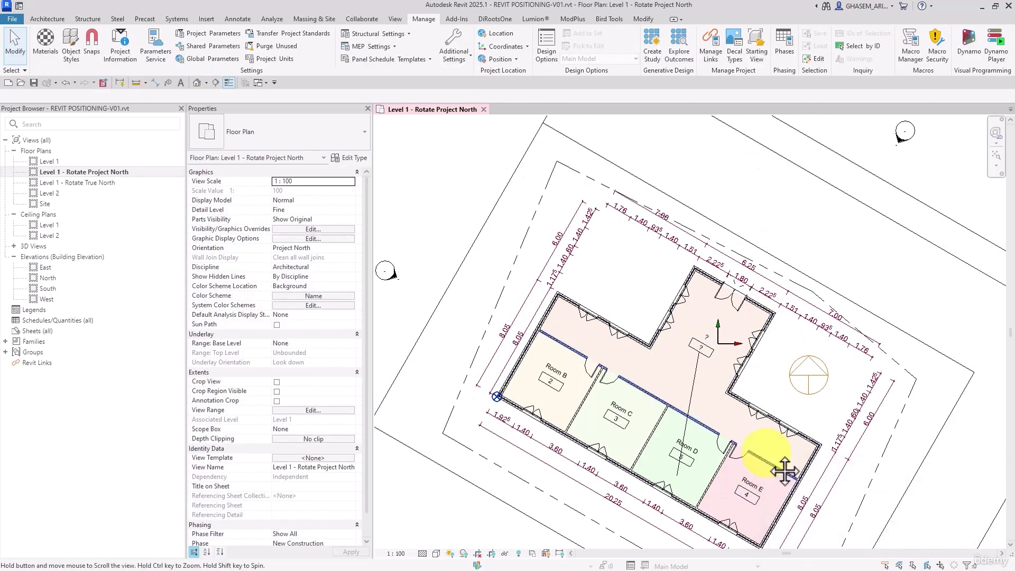
{"action": "middle_click_drag", "start_coordinate": [759, 441], "coordinate": [778, 258]}
Step: Move the leader end of Room A's displaced tag out of Room D and back inside Room A
{"action": "left_click", "coordinate": [721, 213]}
{"action": "scroll", "coordinate": [704, 325], "scroll_direction": "up", "scroll_amount": 2}
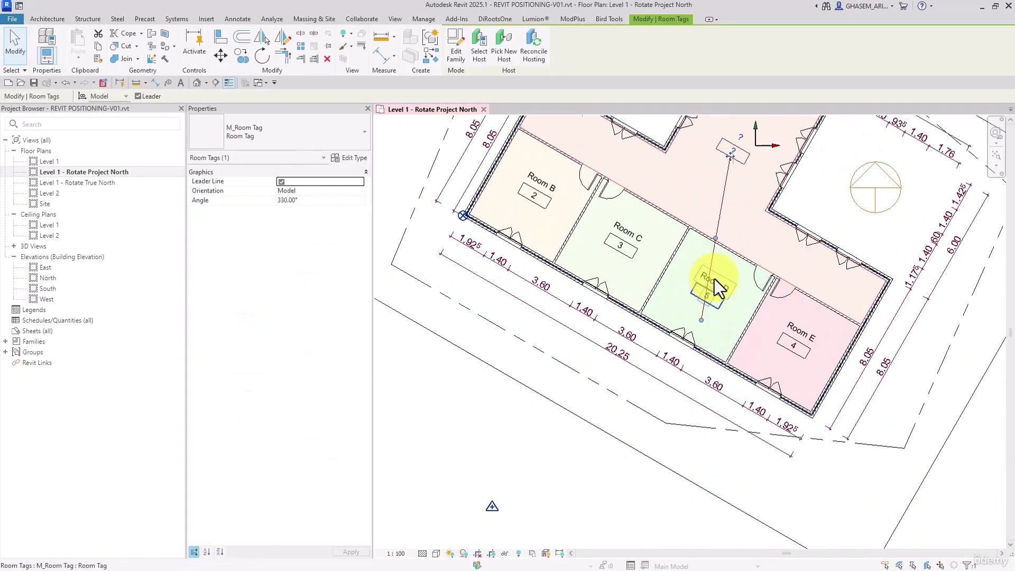
{"action": "left_click_drag", "start_coordinate": [703, 319], "coordinate": [725, 179]}
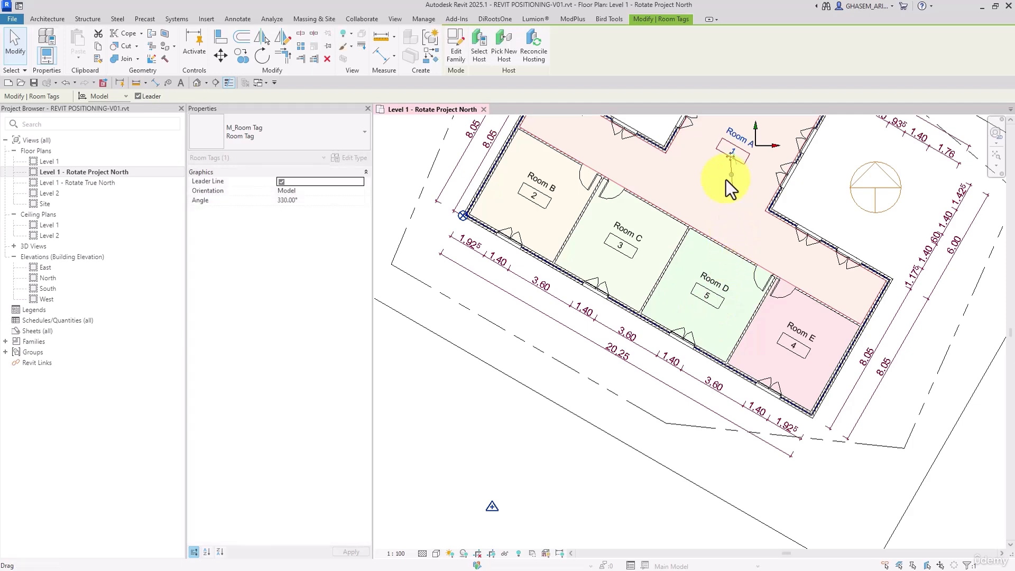
{"action": "middle_click_drag", "start_coordinate": [732, 194], "coordinate": [722, 253]}
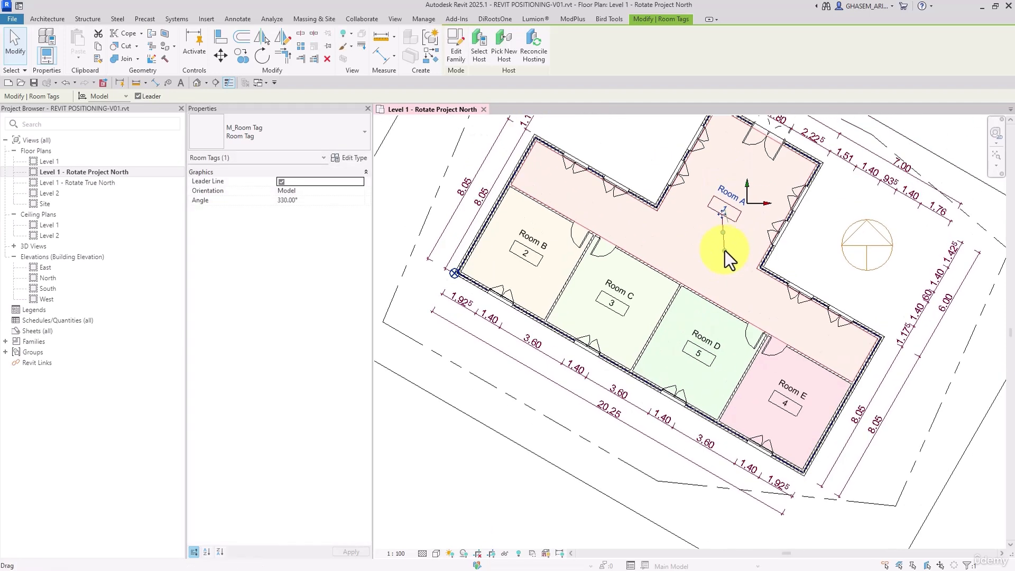
Step: Turn off the leader on Room A's tag and move the tag up toward the middle of the room
{"action": "right_click", "coordinate": [725, 251]}
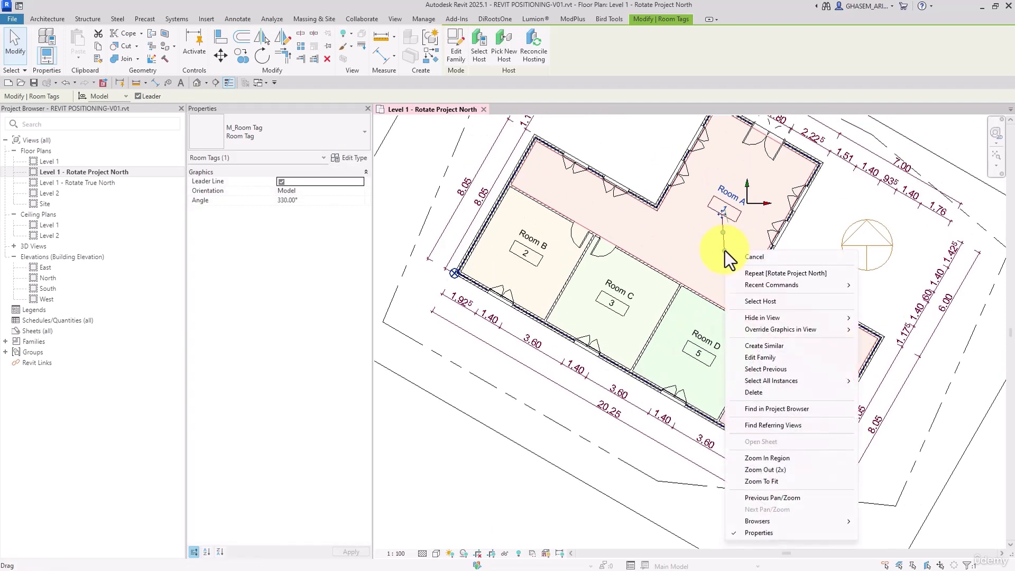
{"action": "left_click", "coordinate": [716, 208]}
{"action": "right_click", "coordinate": [722, 217]}
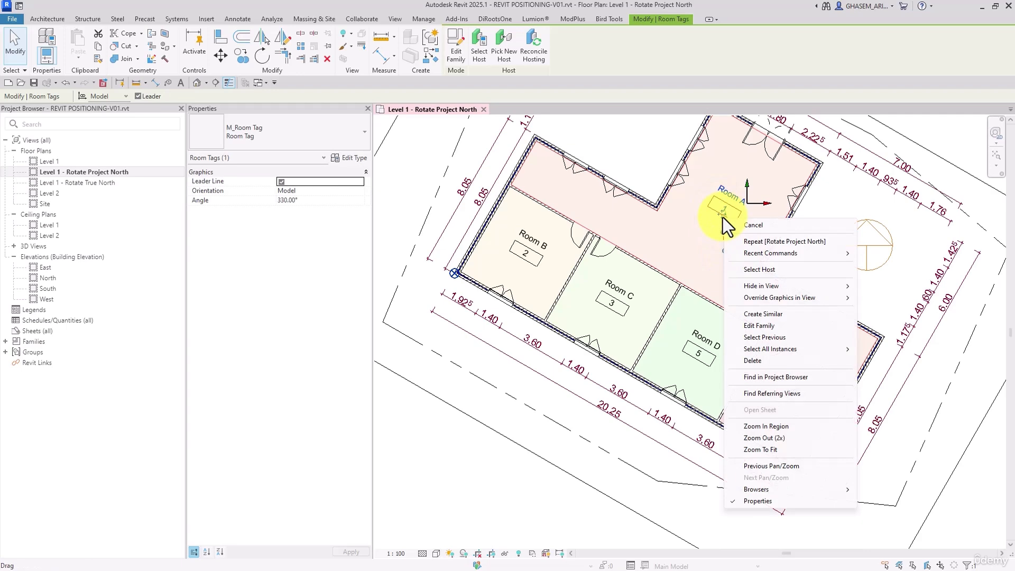
{"action": "scroll", "coordinate": [722, 246], "scroll_direction": "up", "scroll_amount": 3}
{"action": "left_click", "coordinate": [144, 97]}
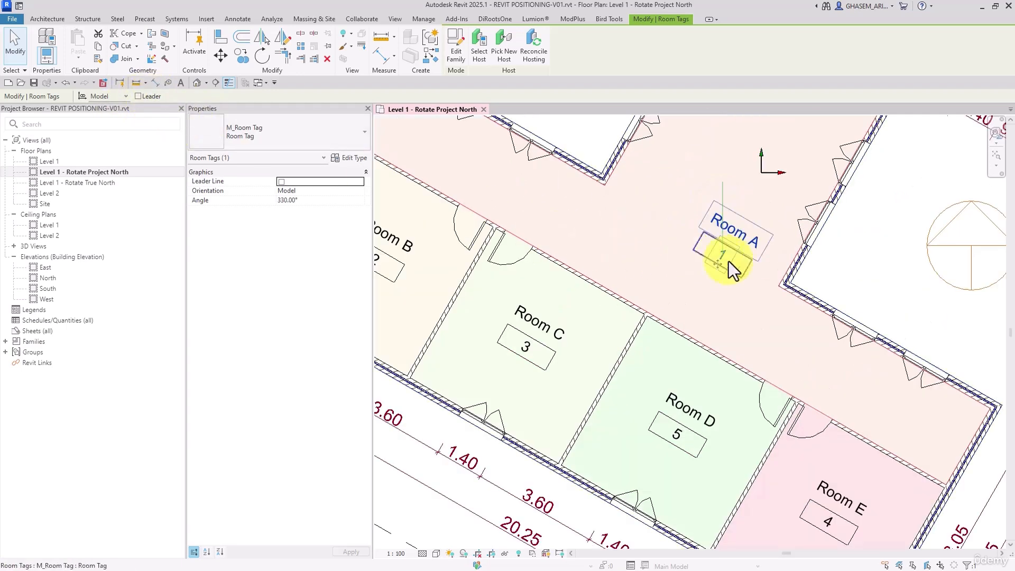
{"action": "left_click_drag", "start_coordinate": [728, 261], "coordinate": [718, 192]}
{"action": "scroll", "coordinate": [718, 192], "scroll_direction": "down", "scroll_amount": 6}
{"action": "key", "text": "Escape"}
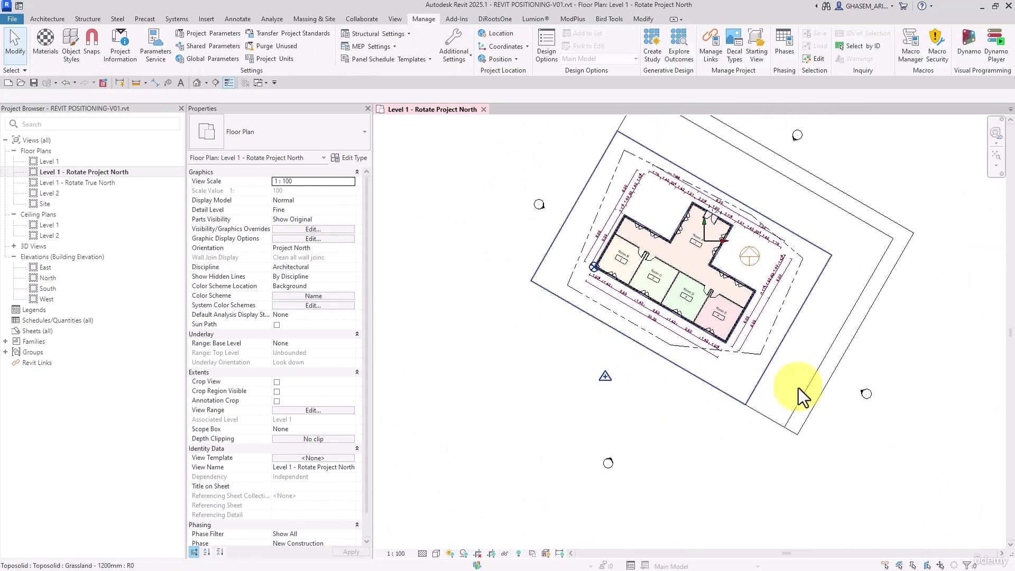
{"action": "scroll", "coordinate": [747, 259], "scroll_direction": "up", "scroll_amount": 1}
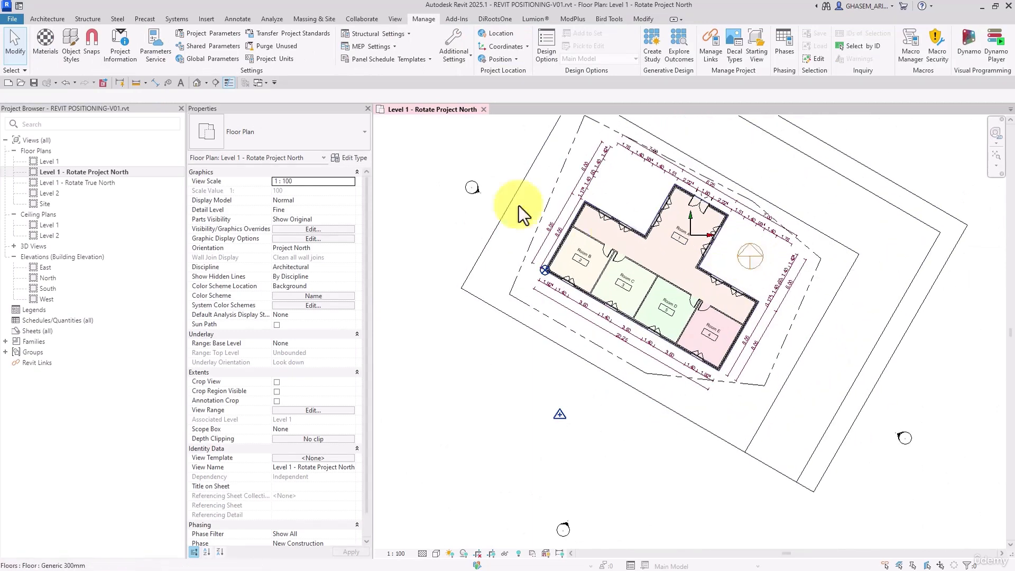
Step: Undo the Room A tag edits, the Project North alignment and the north arrow symbol's rotation
{"action": "left_click", "coordinate": [68, 83]}
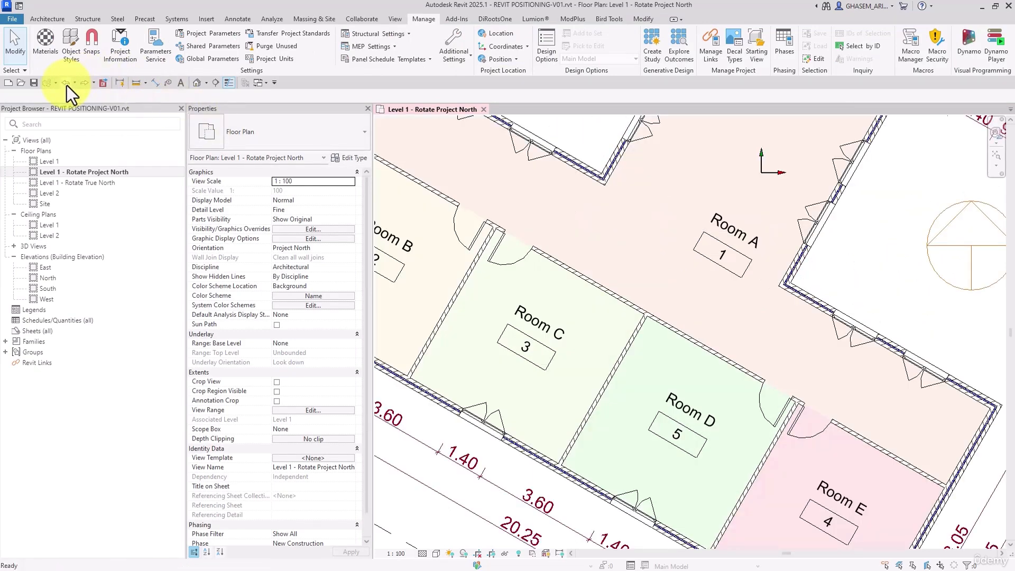
{"action": "left_click", "coordinate": [67, 83]}
{"action": "left_click", "coordinate": [67, 83]}
{"action": "left_click", "coordinate": [67, 83]}
{"action": "left_click", "coordinate": [67, 83]}
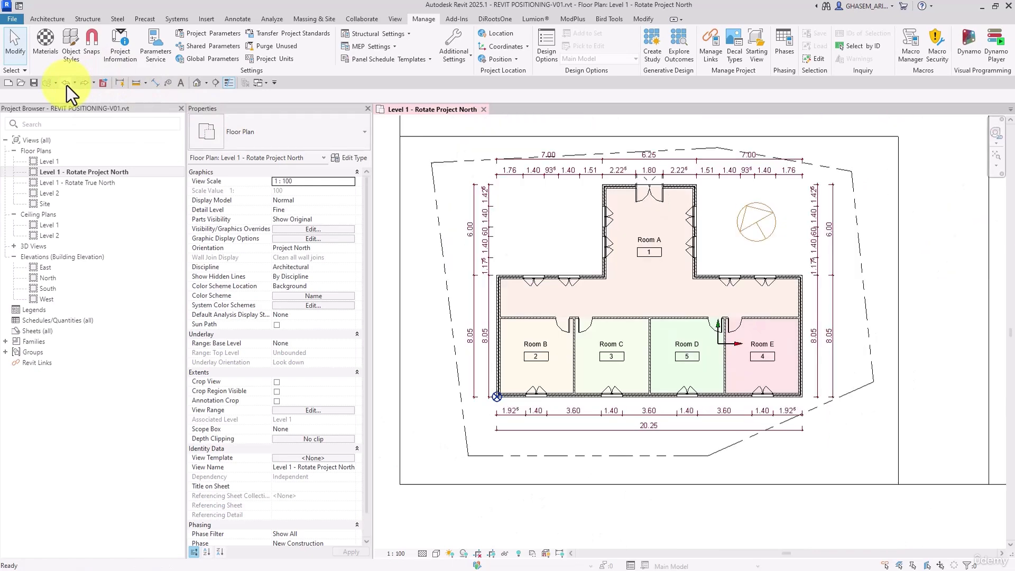
{"action": "left_click", "coordinate": [67, 83]}
{"action": "scroll", "coordinate": [658, 227], "scroll_direction": "down", "scroll_amount": 6}
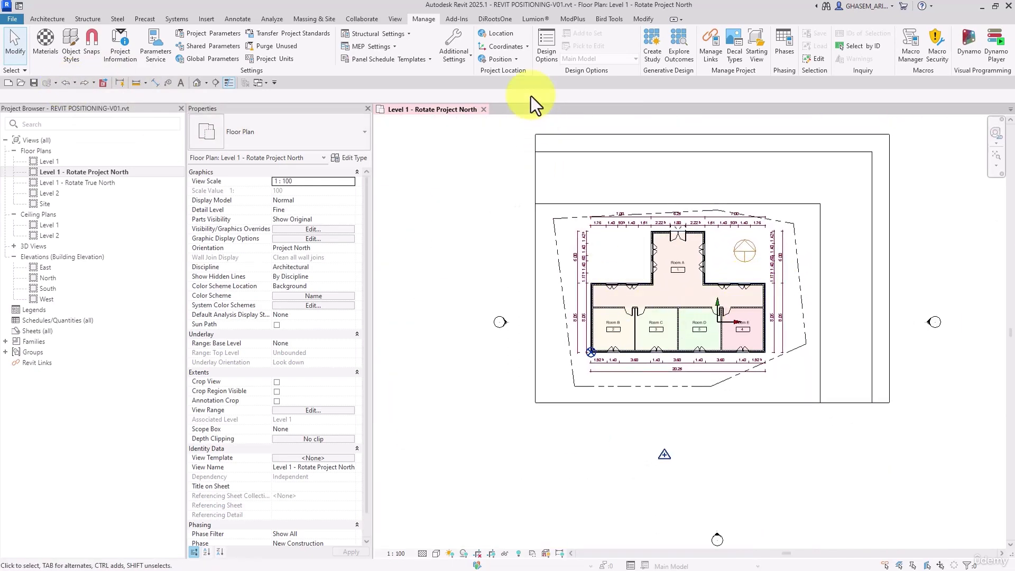
Step: Review the Rotate Project North options, close them without rotating the project, and bring up the project position commands again
{"action": "left_click", "coordinate": [509, 49]}
{"action": "left_click", "coordinate": [510, 58]}
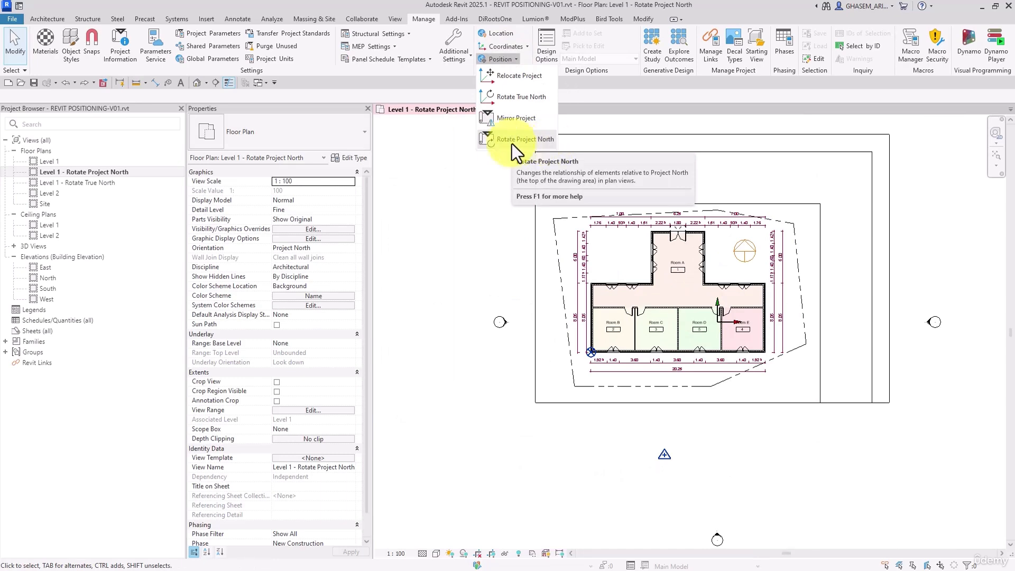
{"action": "left_click", "coordinate": [539, 145]}
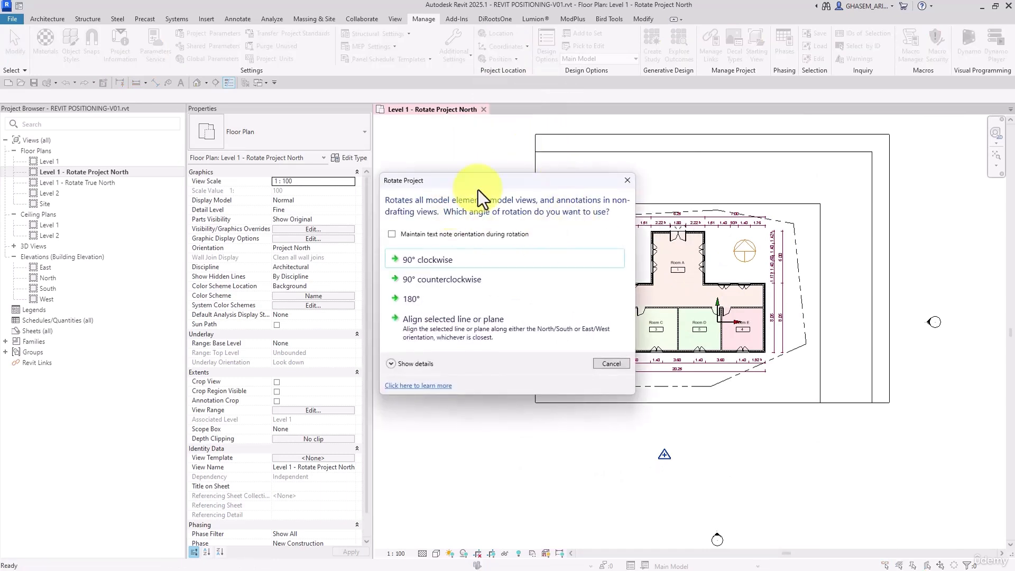
{"action": "left_click", "coordinate": [627, 180]}
{"action": "left_click", "coordinate": [511, 60]}
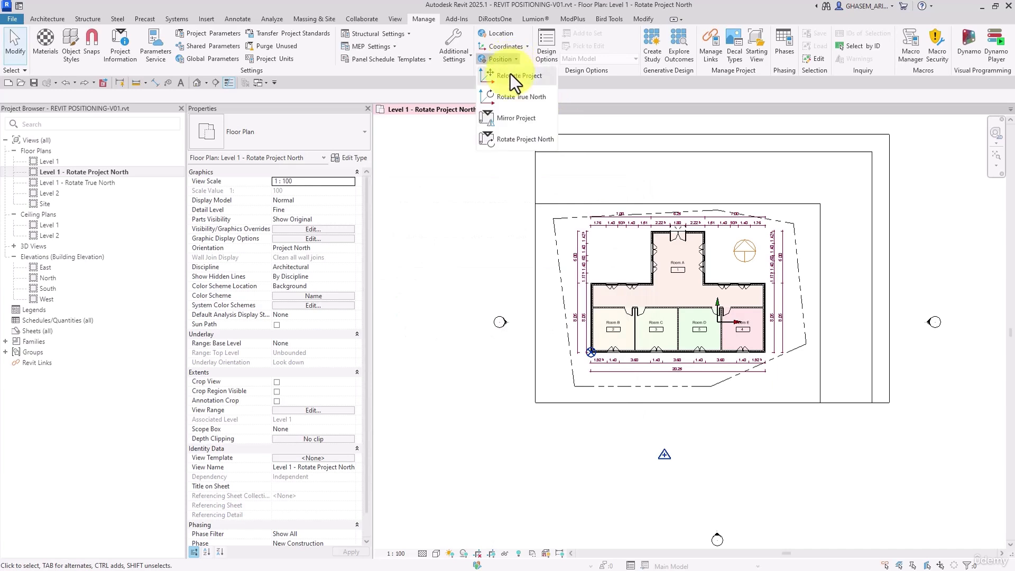